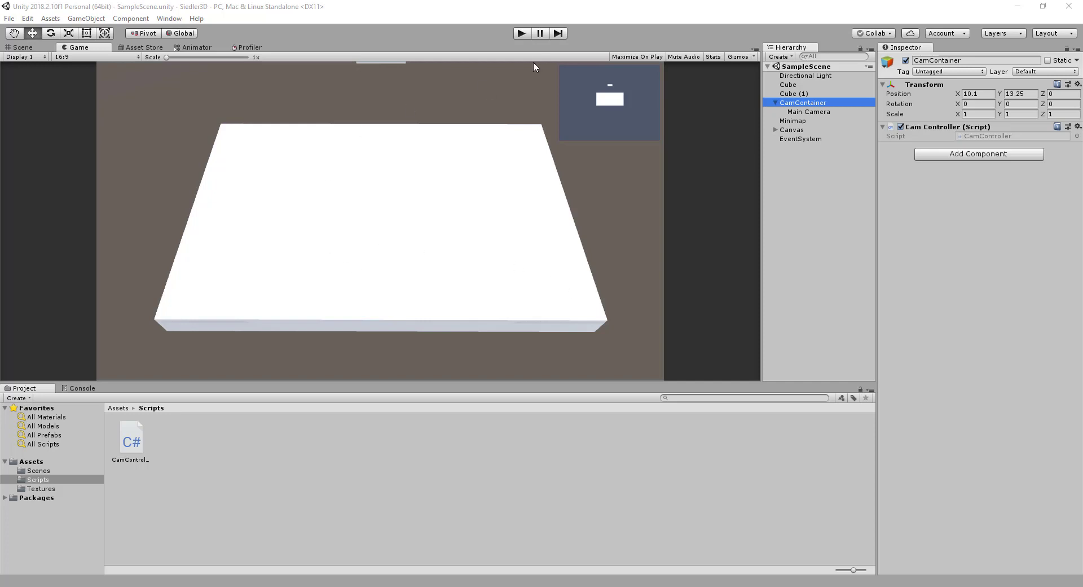
# Play-test the game, moving the camera around the platform with D, W and A, then stop
pyautogui.click(522, 34)
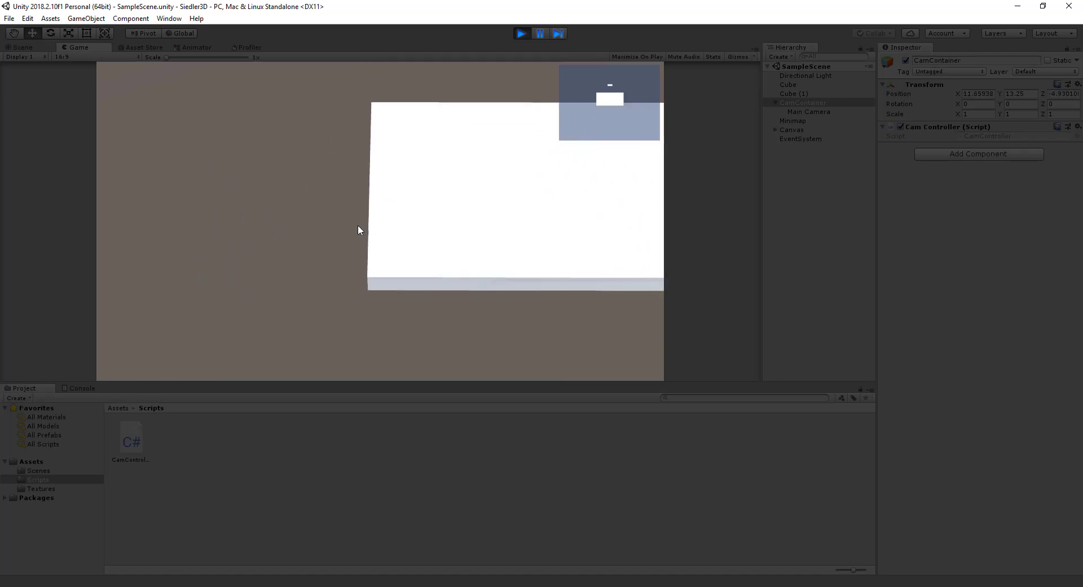
pyautogui.press('d')
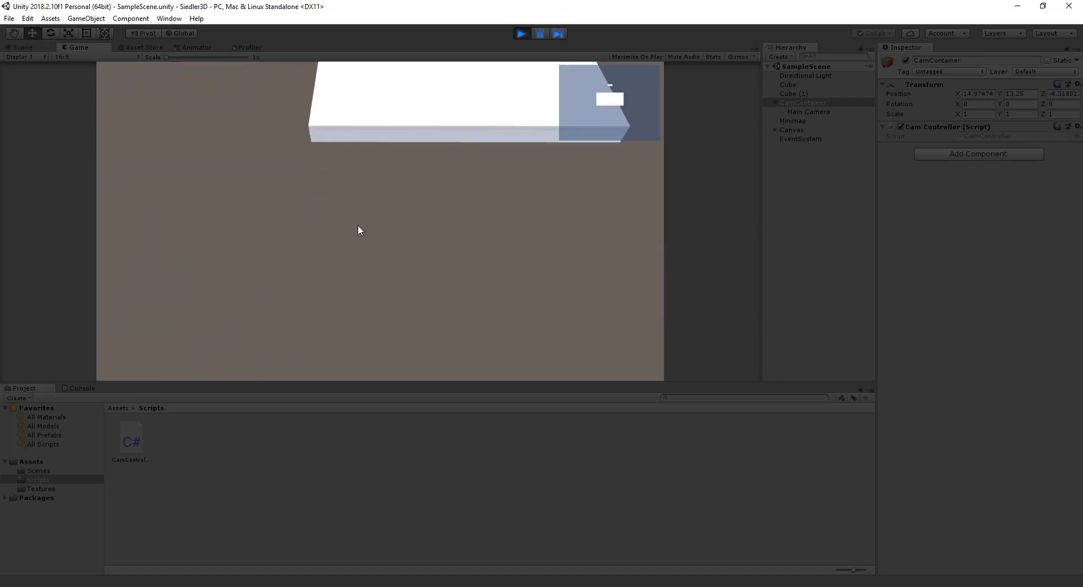
pyautogui.press('w')
pyautogui.press('a')
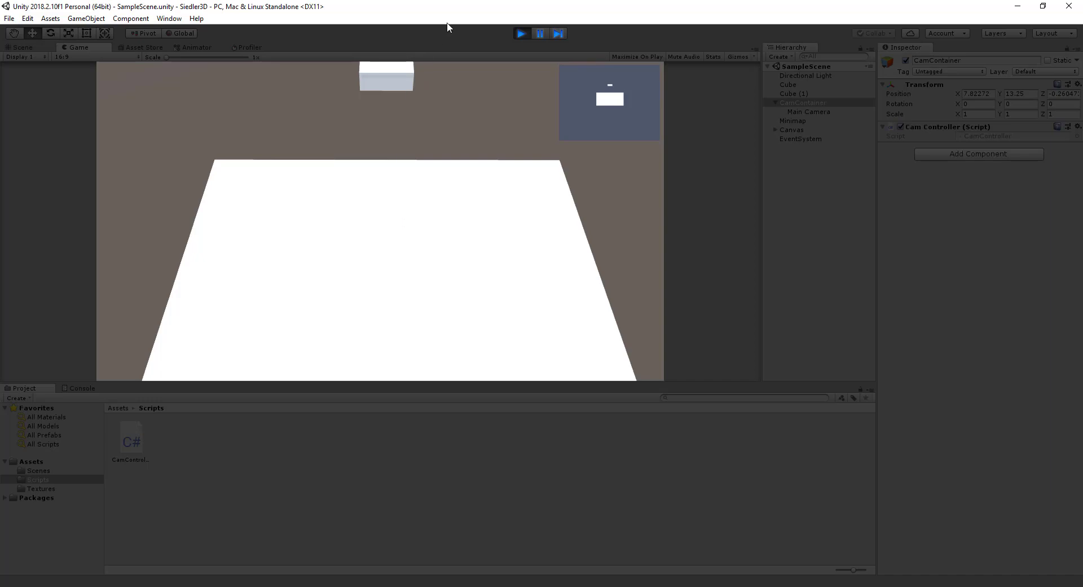
pyautogui.click(520, 31)
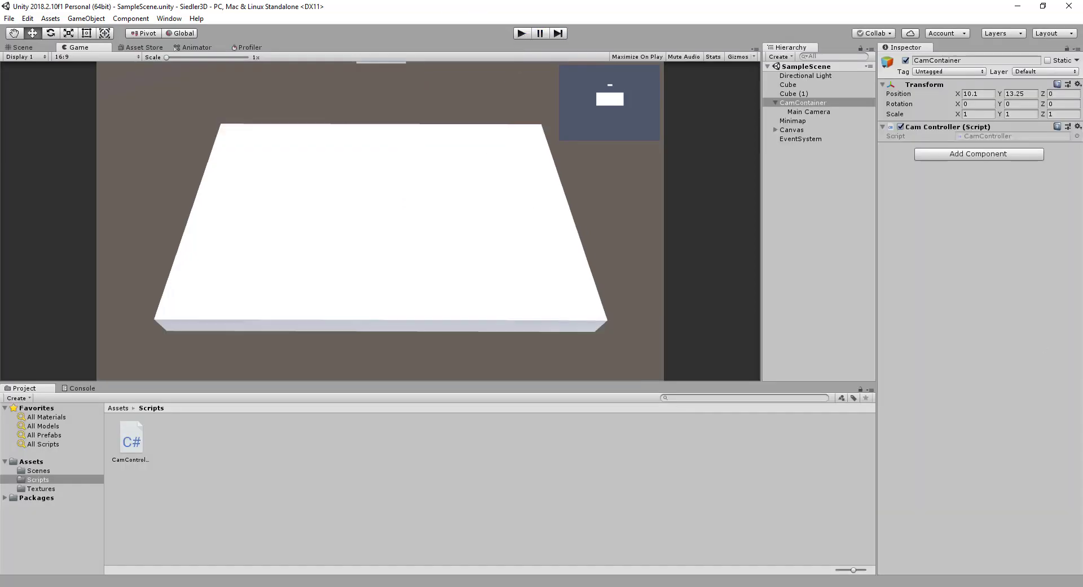
# Open CamController.cs and declare 'public Camera cam;' and 'public float ScrollSpeed;' fields
pyautogui.click(136, 441)
pyautogui.doubleClick(135, 442)
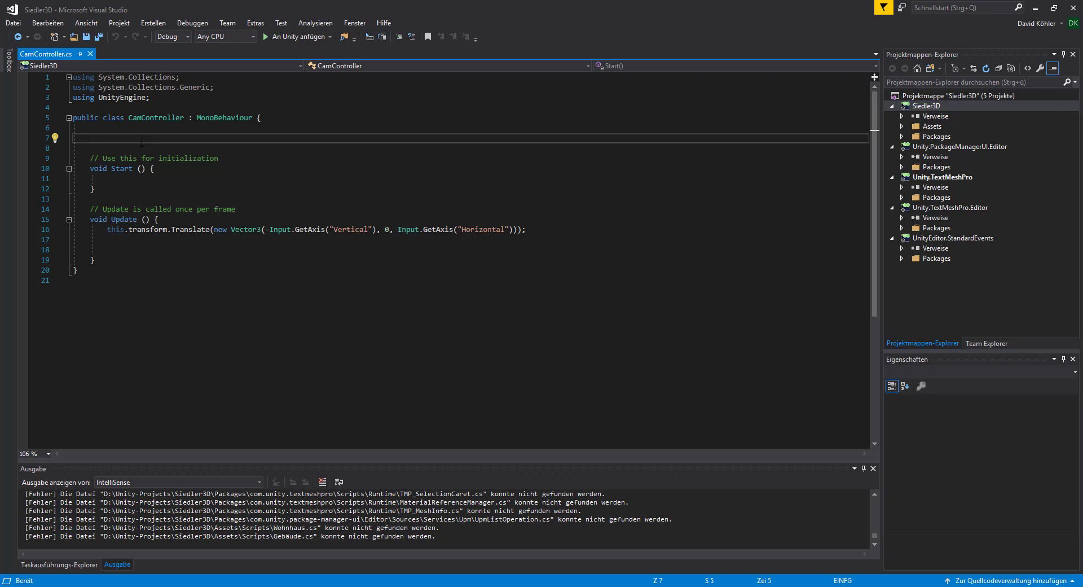
pyautogui.write('pu')
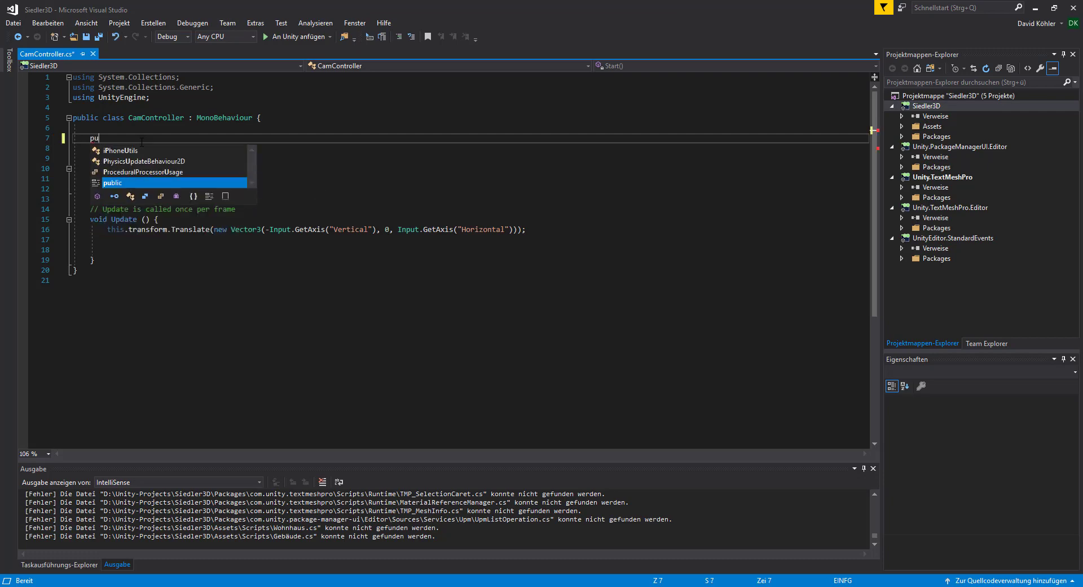
pyautogui.write('blic Ca')
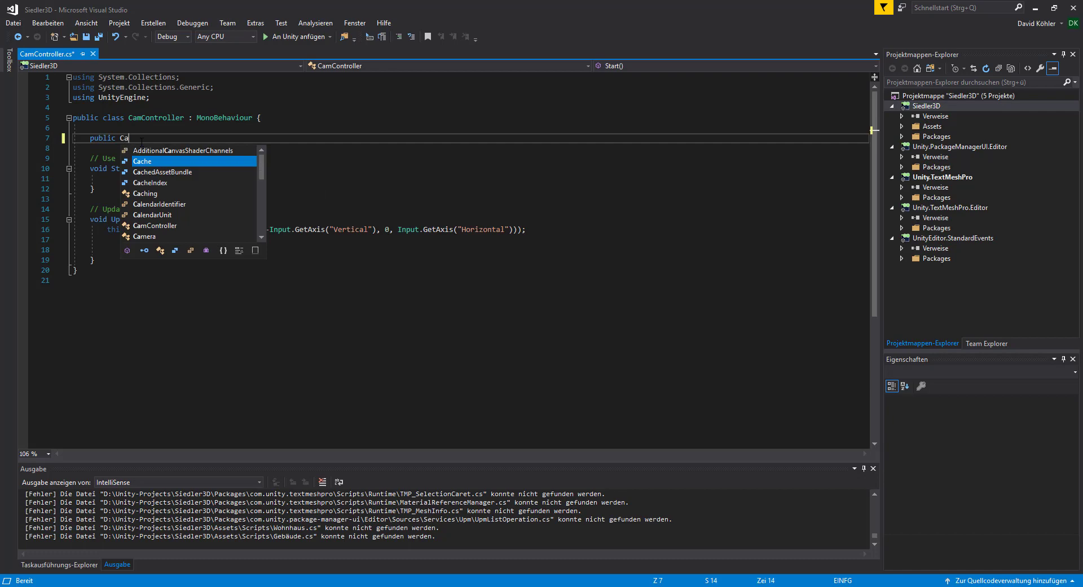
pyautogui.press('Escape')
pyautogui.write('m')
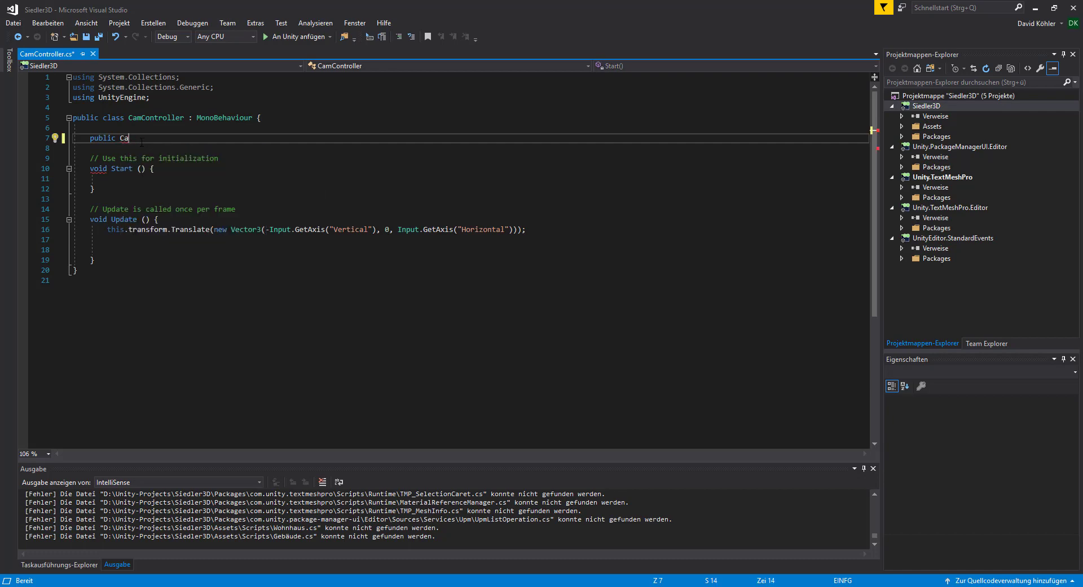
pyautogui.write('era ')
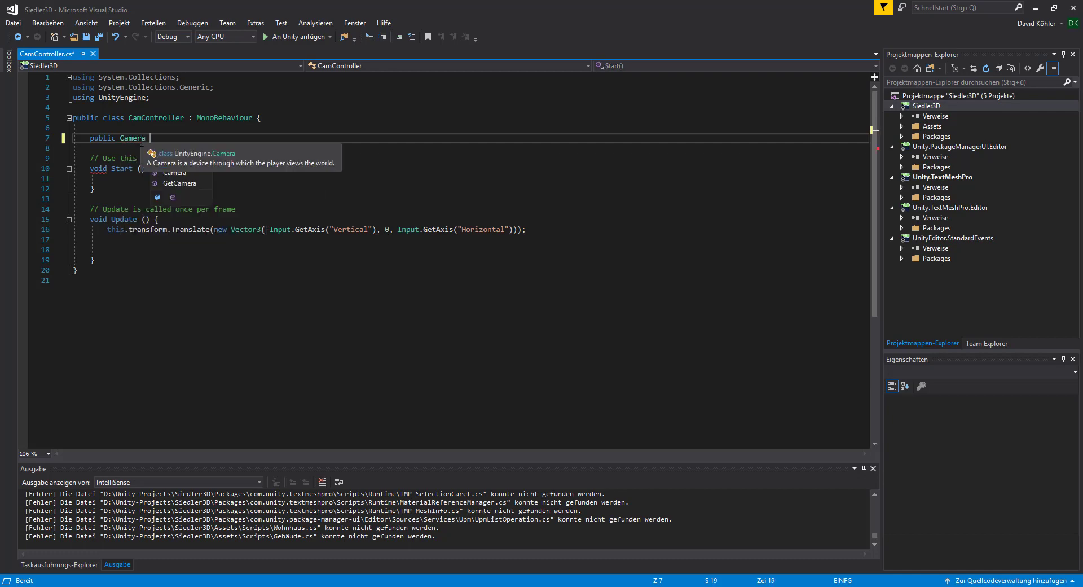
pyautogui.write('cam;')
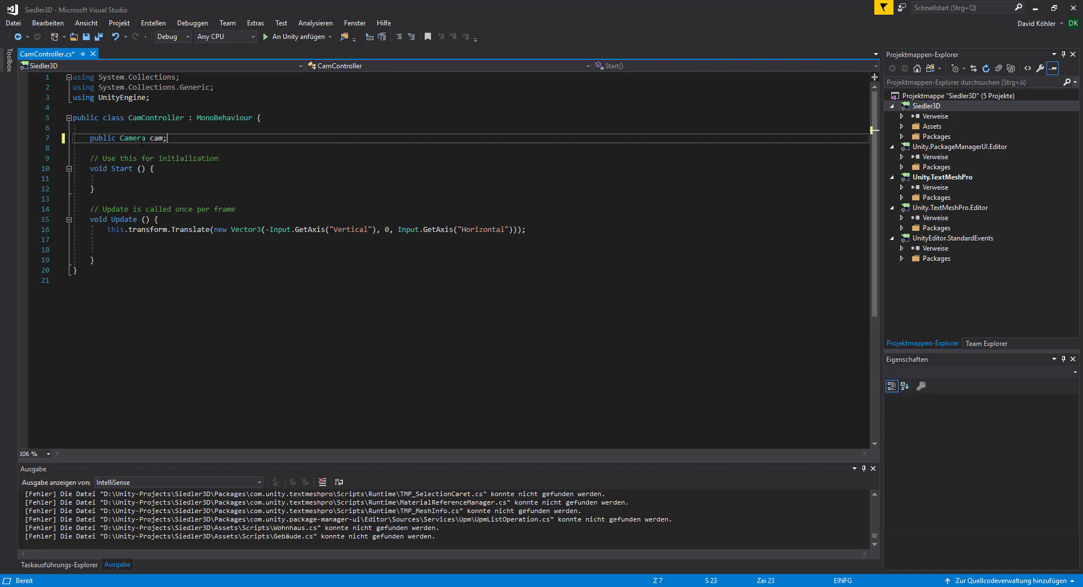
pyautogui.press('Return')
pyautogui.write('pu')
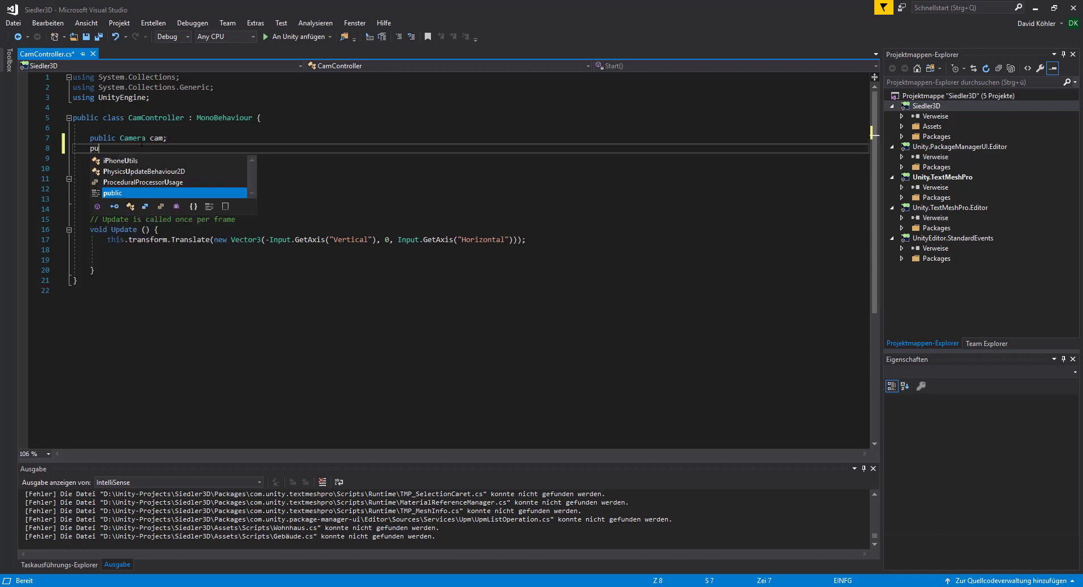
pyautogui.write('blic f')
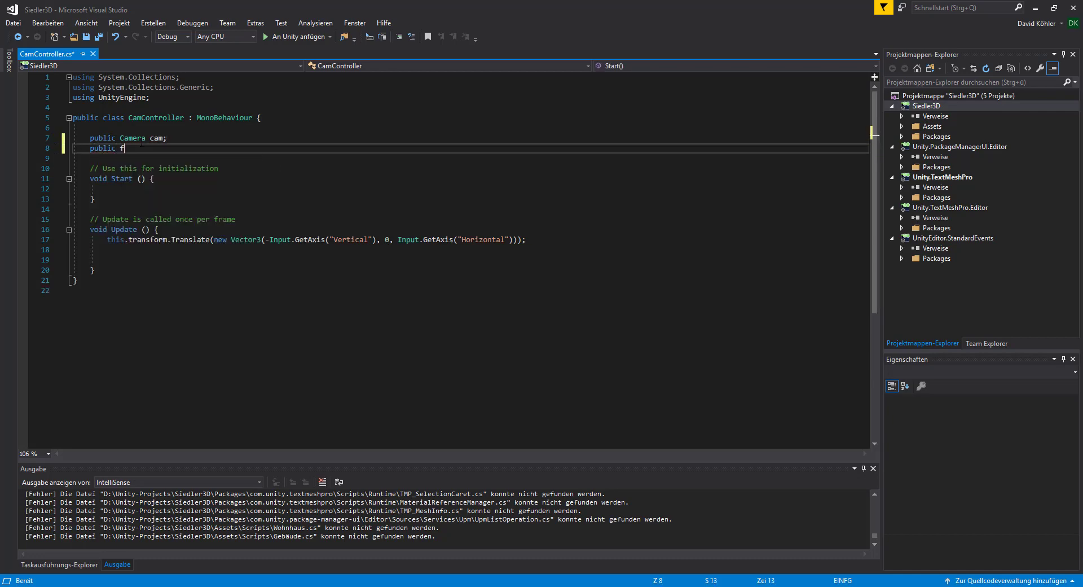
pyautogui.write('loat ')
pyautogui.write('ScrollS')
pyautogui.write('peed')
pyautogui.write(';')
# Add cam.fieldOfView += Input.GetAxis("Mouse ScrollWheel") * ScrollSpeed; to Update and save the script
pyautogui.click(121, 250)
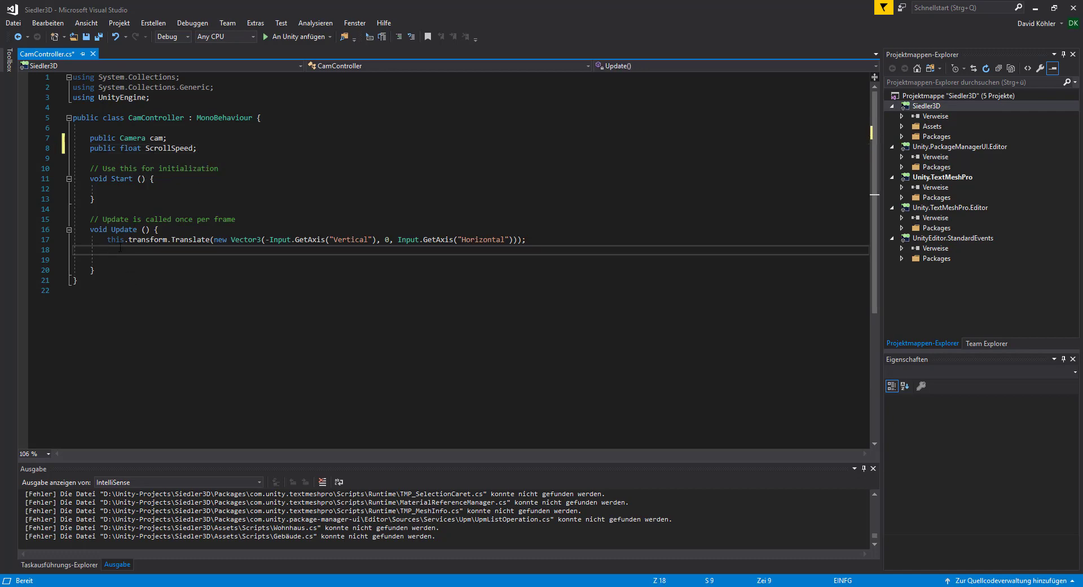
pyautogui.write('cam')
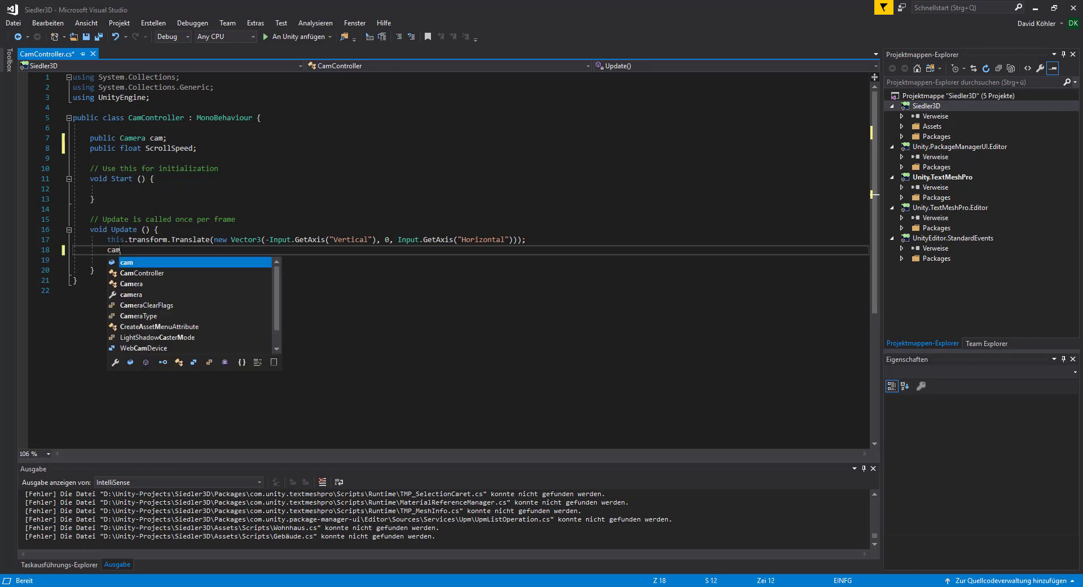
pyautogui.write('.fi')
pyautogui.press('Tab')
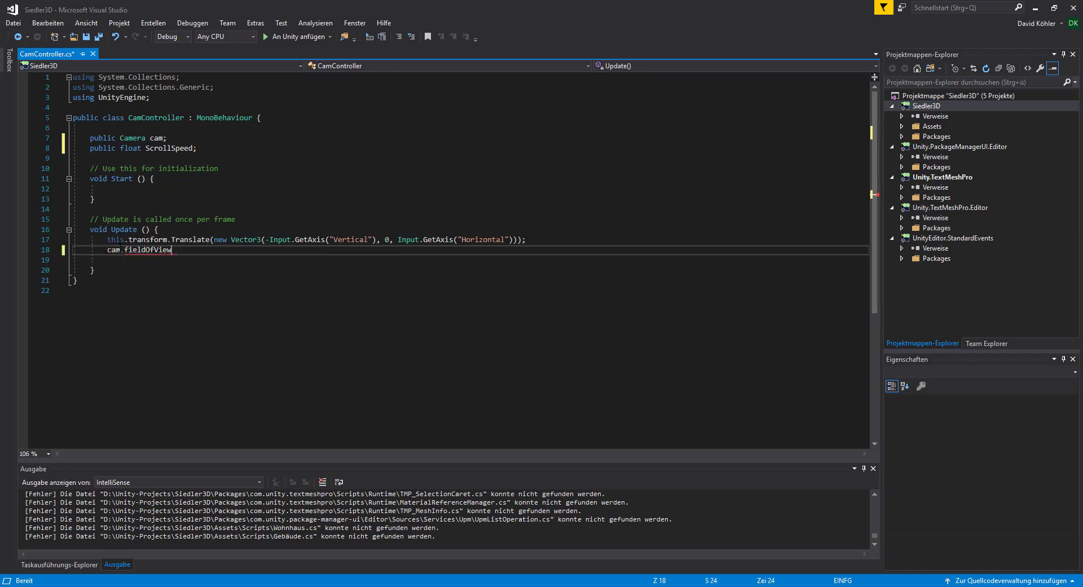
pyautogui.write('+')
pyautogui.write('= ')
pyautogui.write('In')
pyautogui.press('Tab')
pyautogui.write('.')
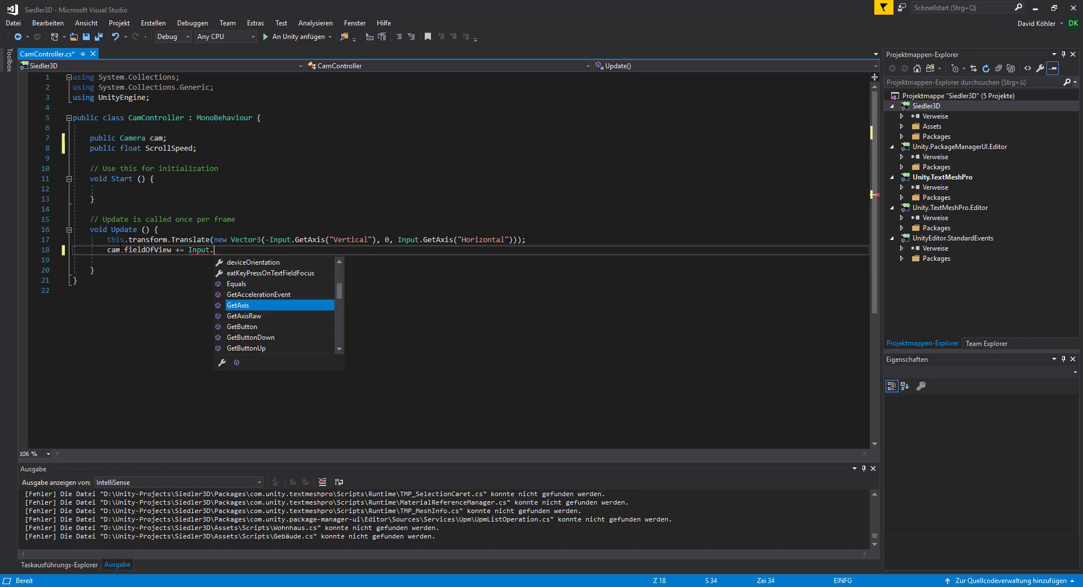
pyautogui.write('Get')
pyautogui.press('Tab')
pyautogui.write('(')
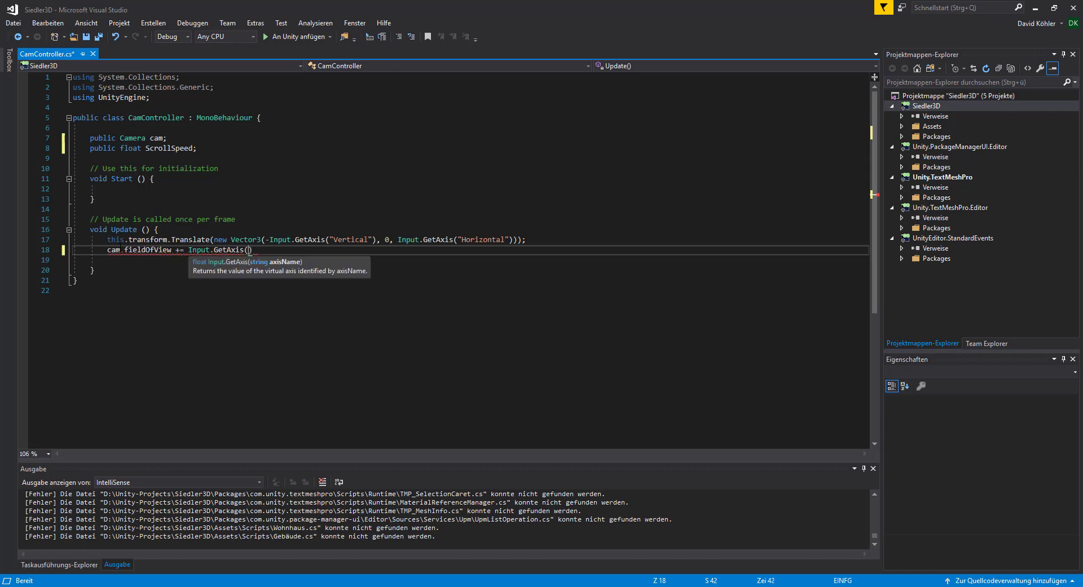
pyautogui.write('"')
pyautogui.write('Mouse')
pyautogui.write(' Scr')
pyautogui.write('ollWhe')
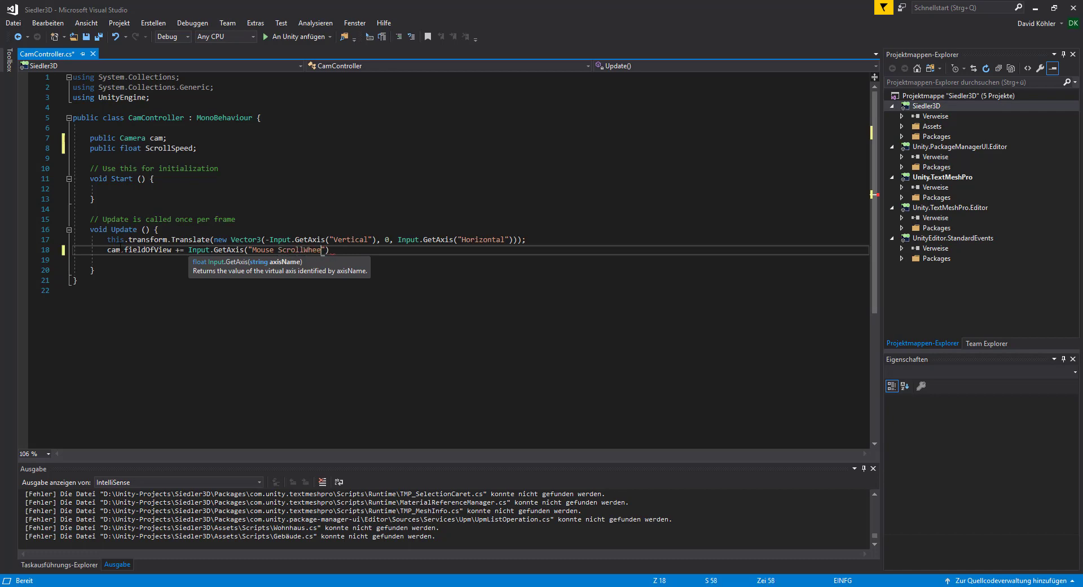
pyautogui.write('el"')
pyautogui.write(')')
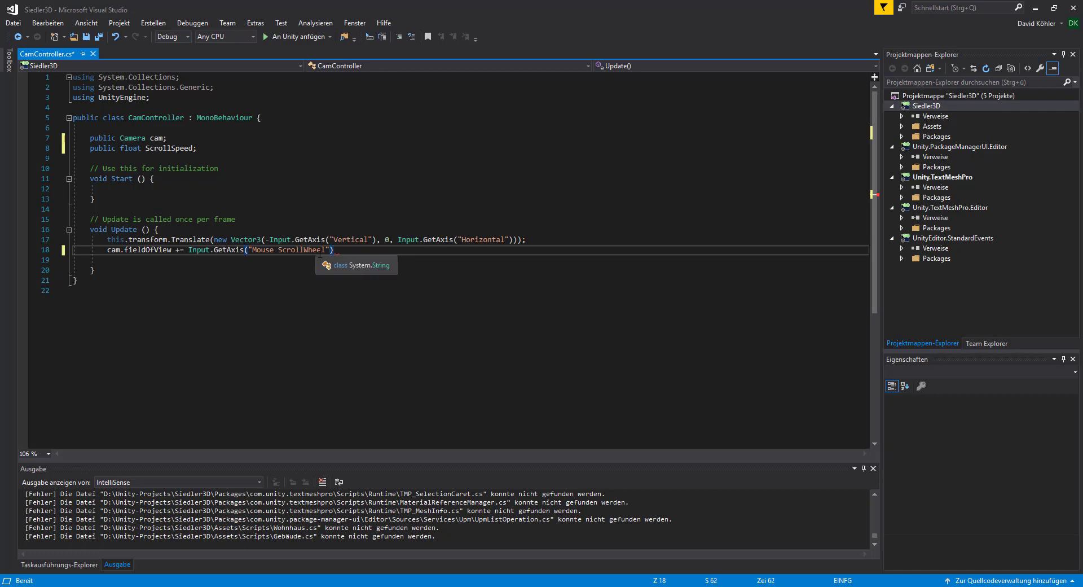
pyautogui.write('*')
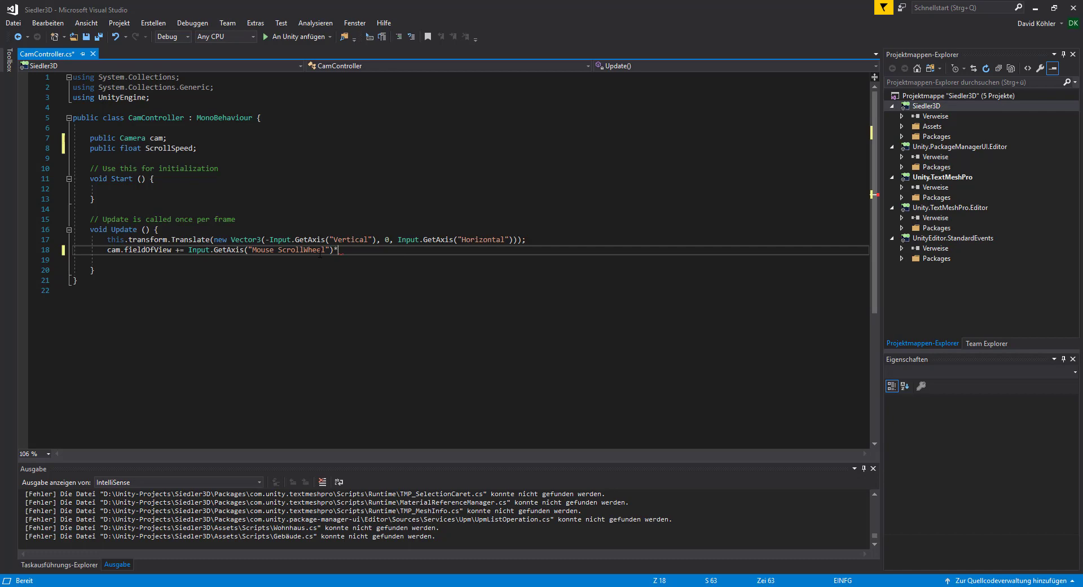
pyautogui.write('Scr')
pyautogui.press('Tab')
pyautogui.write(';')
pyautogui.hotkey('ctrl', 's')
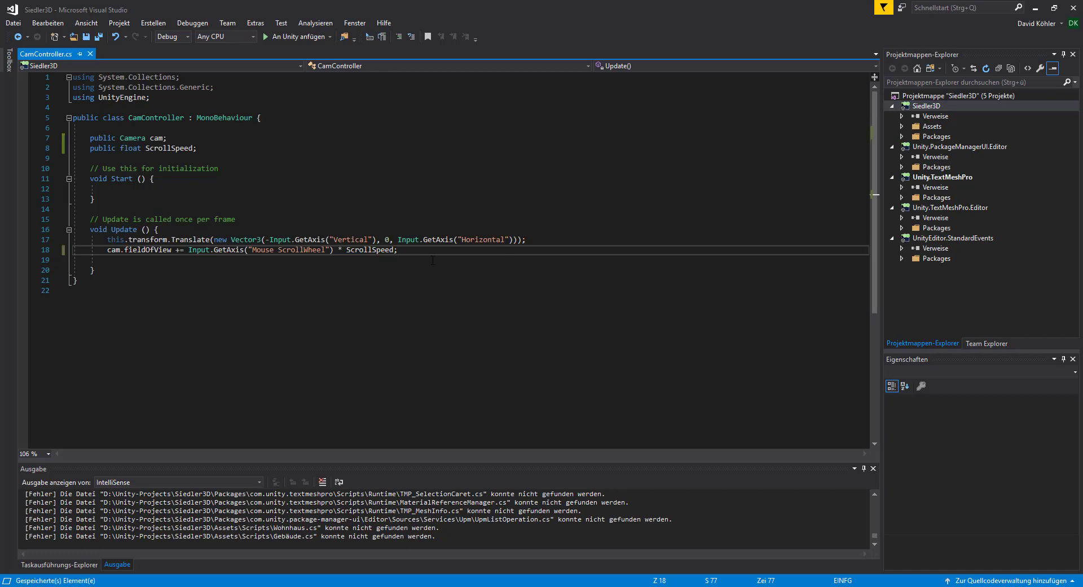
pyautogui.click(162, 586)
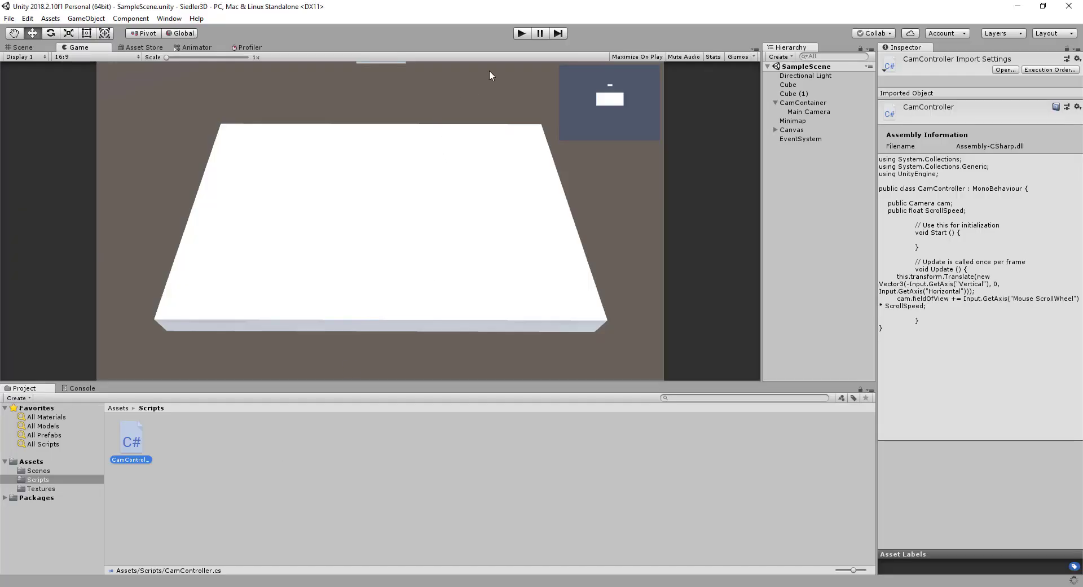
# Assign Main Camera to CamContainer's Cam field, set Scroll Speed to 10, and start Play mode
pyautogui.click(522, 34)
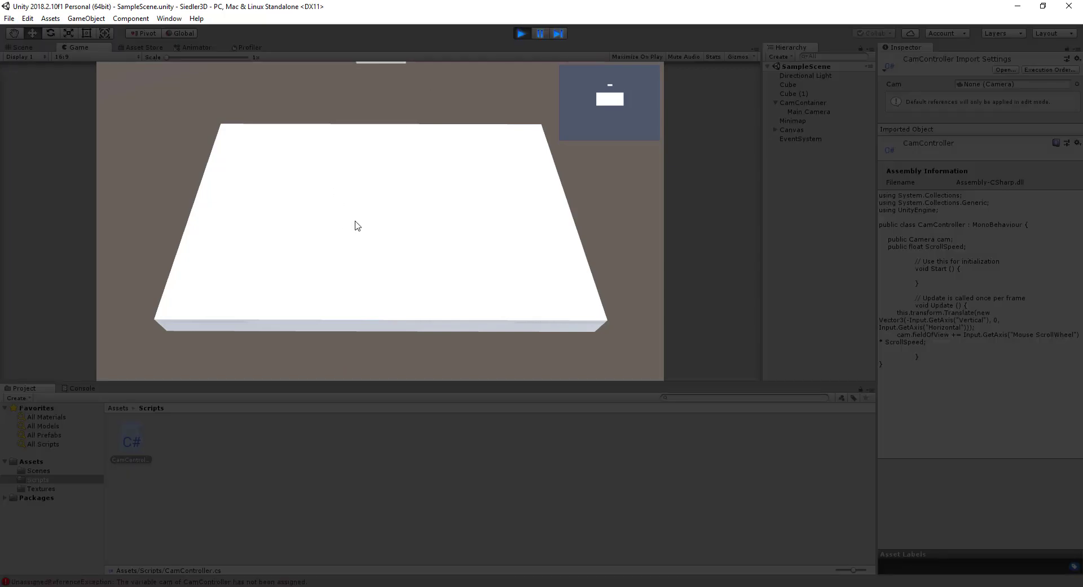
pyautogui.click(521, 33)
pyautogui.moveTo(804, 113); pyautogui.dragTo(985, 148)
pyautogui.click(810, 105)
pyautogui.click(974, 158)
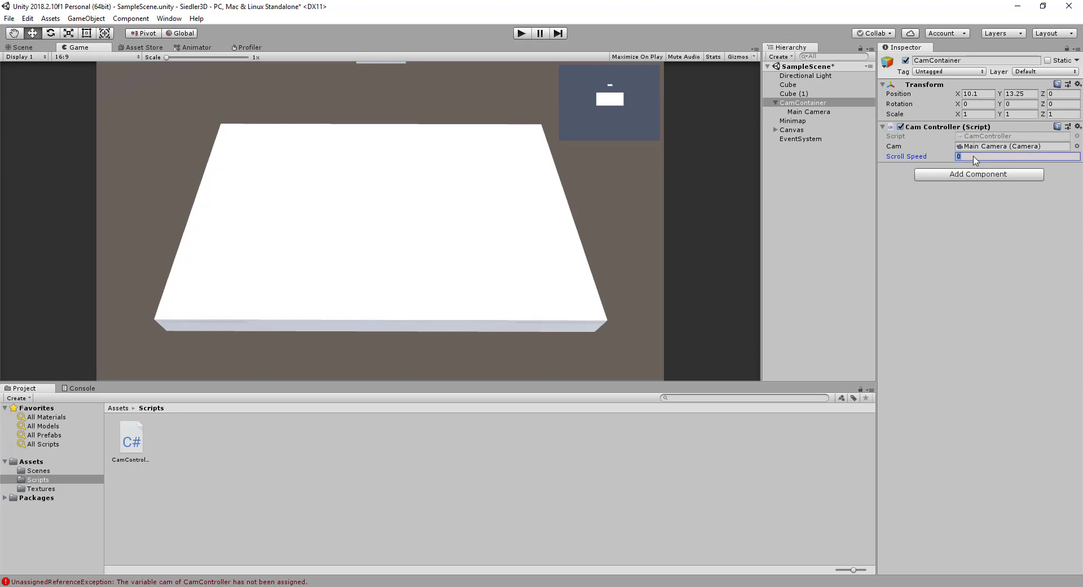
pyautogui.write('0')
pyautogui.click(525, 33)
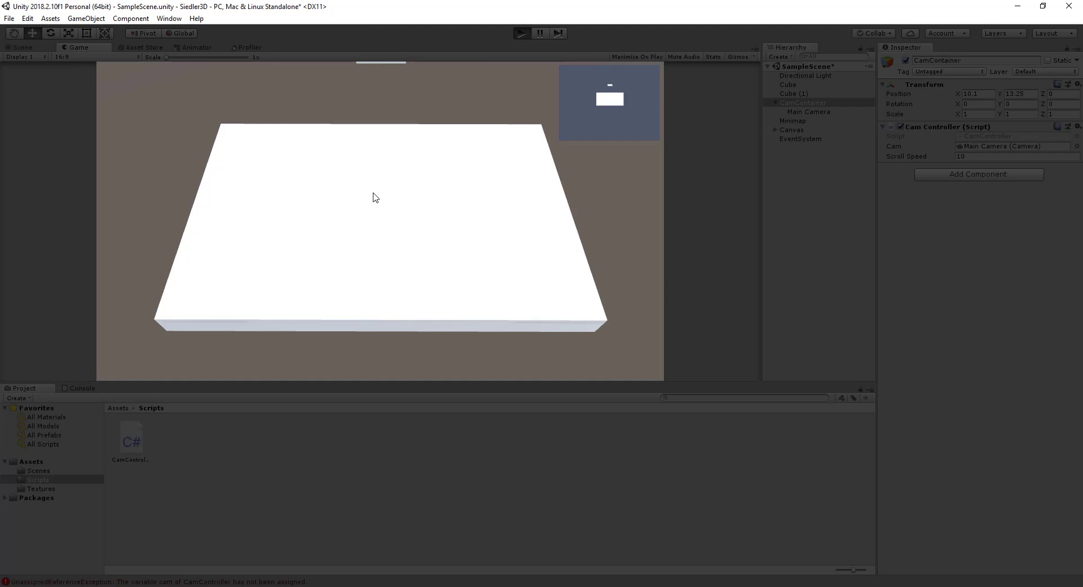
# Test zooming the game camera's field of view with the scroll wheel, then stop Play mode
pyautogui.scroll(5, 373, 197)
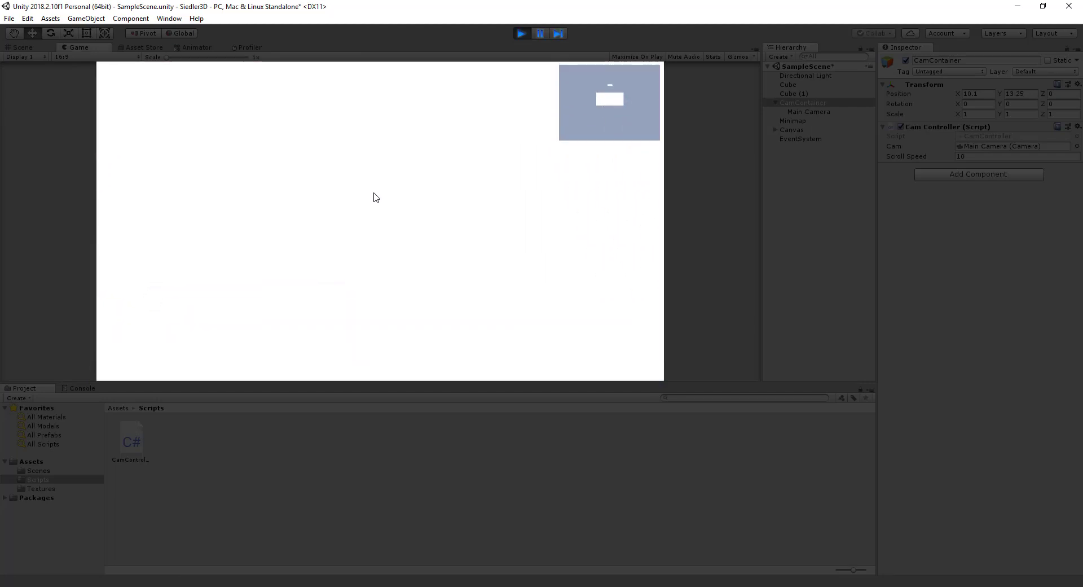
pyautogui.scroll(-2, 373, 193)
pyautogui.scroll(-2, 373, 192)
pyautogui.scroll(-2, 374, 192)
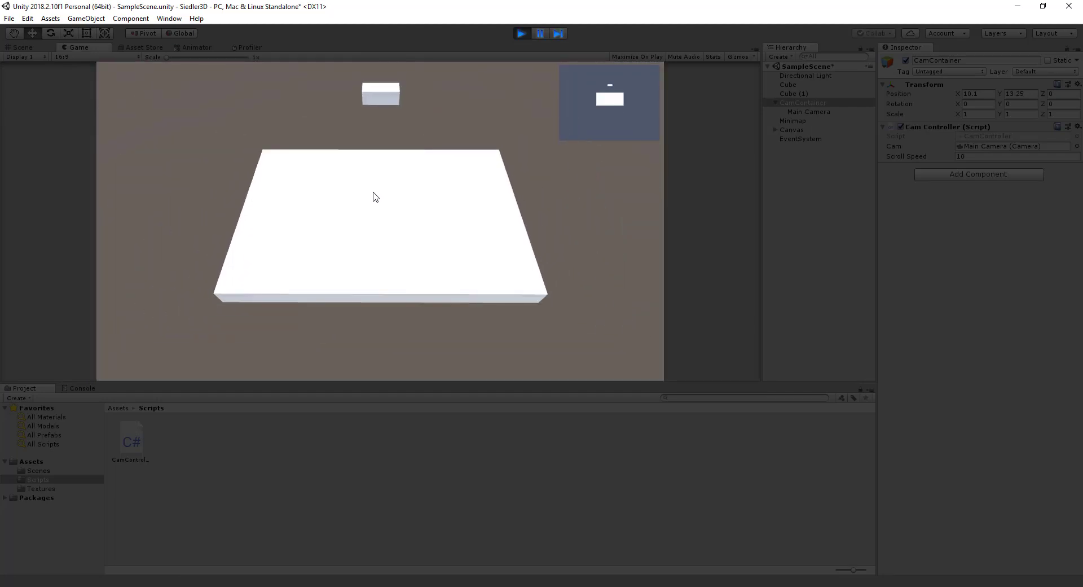
pyautogui.scroll(-1, 374, 193)
pyautogui.scroll(-2, 375, 195)
pyautogui.scroll(-1, 376, 196)
pyautogui.scroll(-1, 376, 196)
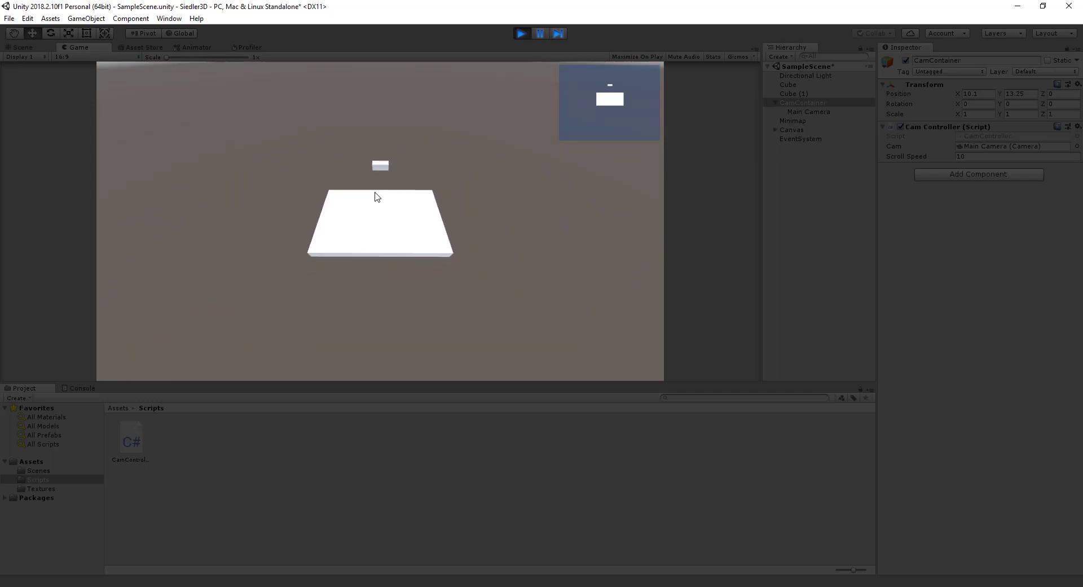
pyautogui.scroll(-1, 375, 196)
pyautogui.scroll(-1, 376, 196)
pyautogui.scroll(-1, 376, 196)
pyautogui.scroll(-1, 376, 196)
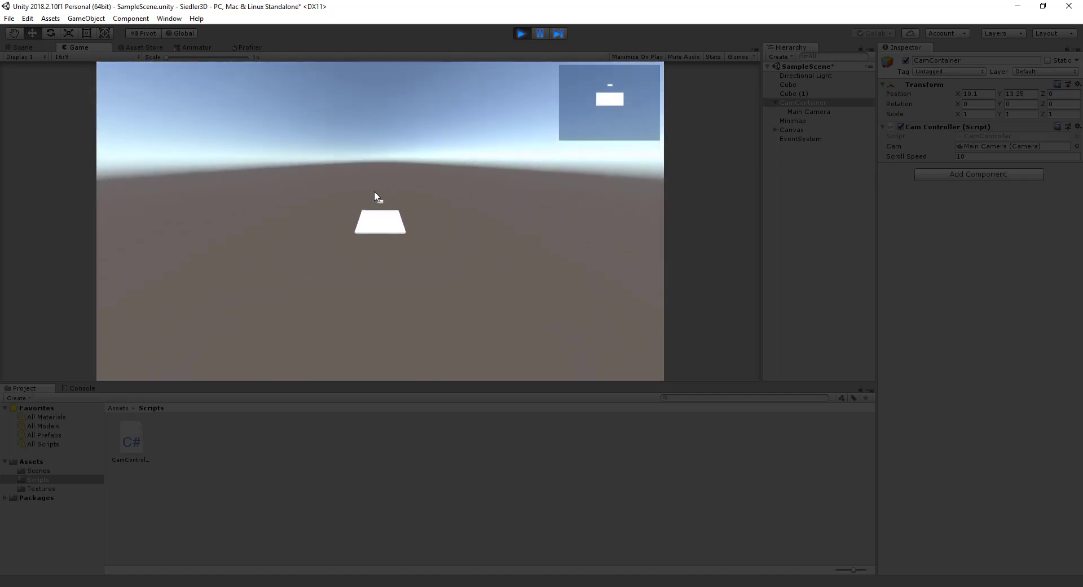
pyautogui.scroll(-1, 376, 196)
pyautogui.scroll(-2, 375, 192)
pyautogui.scroll(-2, 375, 192)
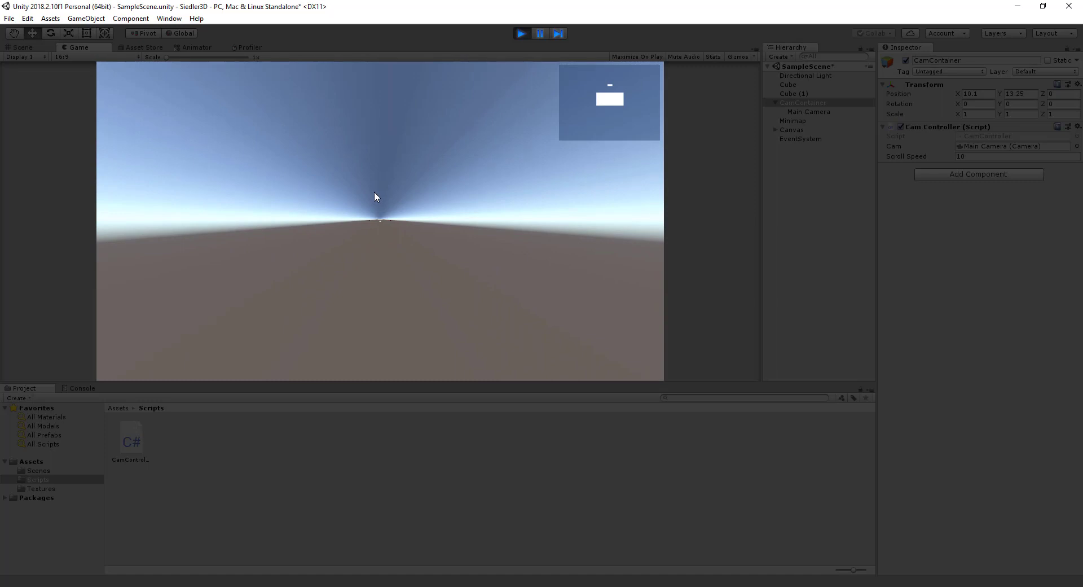
pyautogui.scroll(1, 375, 192)
pyautogui.scroll(1, 375, 194)
pyautogui.scroll(1, 375, 194)
pyautogui.scroll(1, 375, 195)
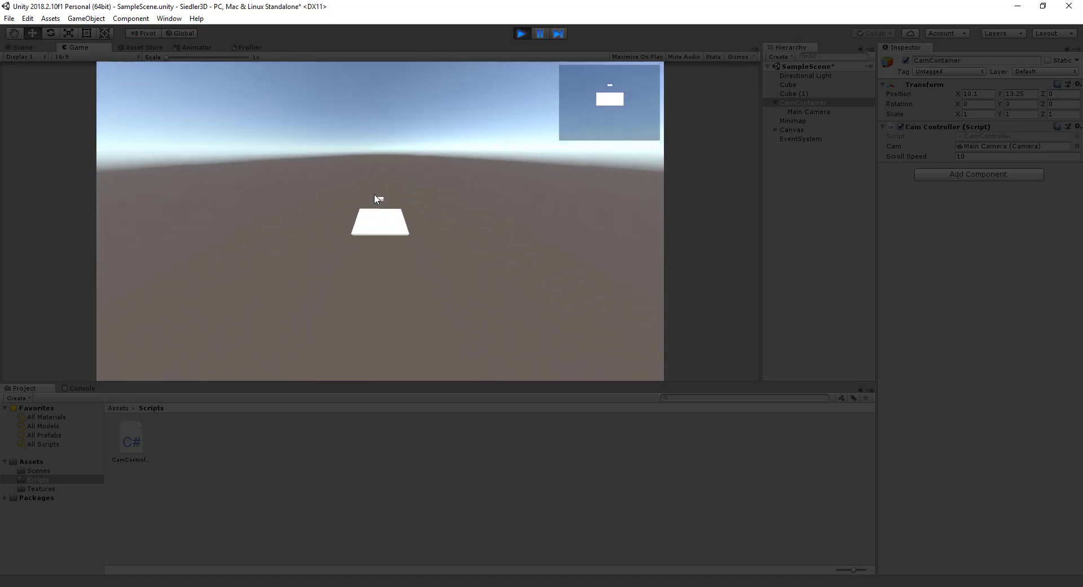
pyautogui.scroll(1, 375, 195)
pyautogui.scroll(1, 374, 195)
pyautogui.scroll(1, 374, 195)
pyautogui.scroll(1, 375, 195)
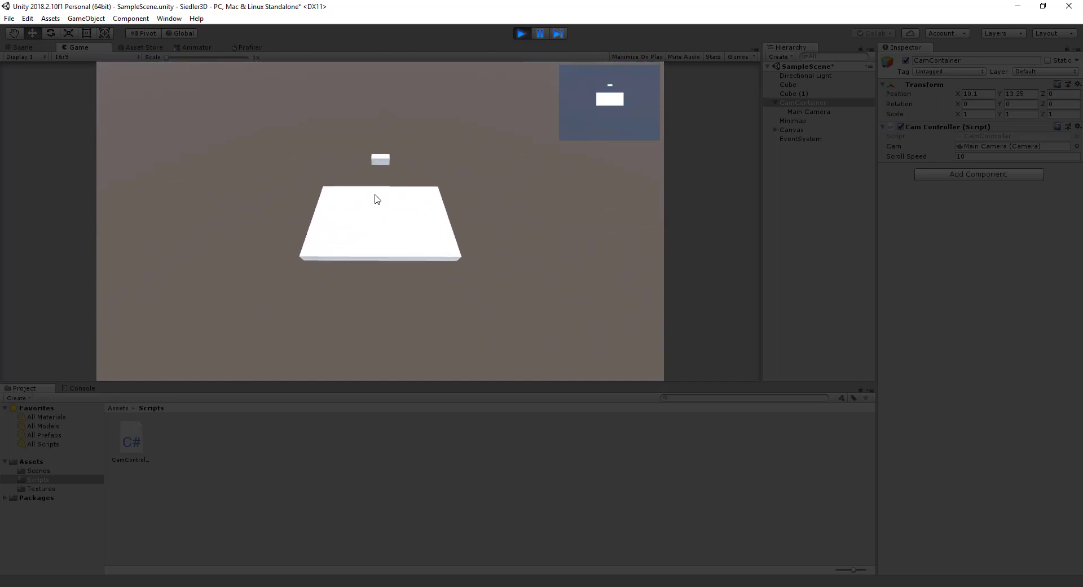
pyautogui.scroll(1, 377, 199)
pyautogui.scroll(1, 377, 199)
pyautogui.scroll(1, 377, 198)
pyautogui.scroll(1, 377, 197)
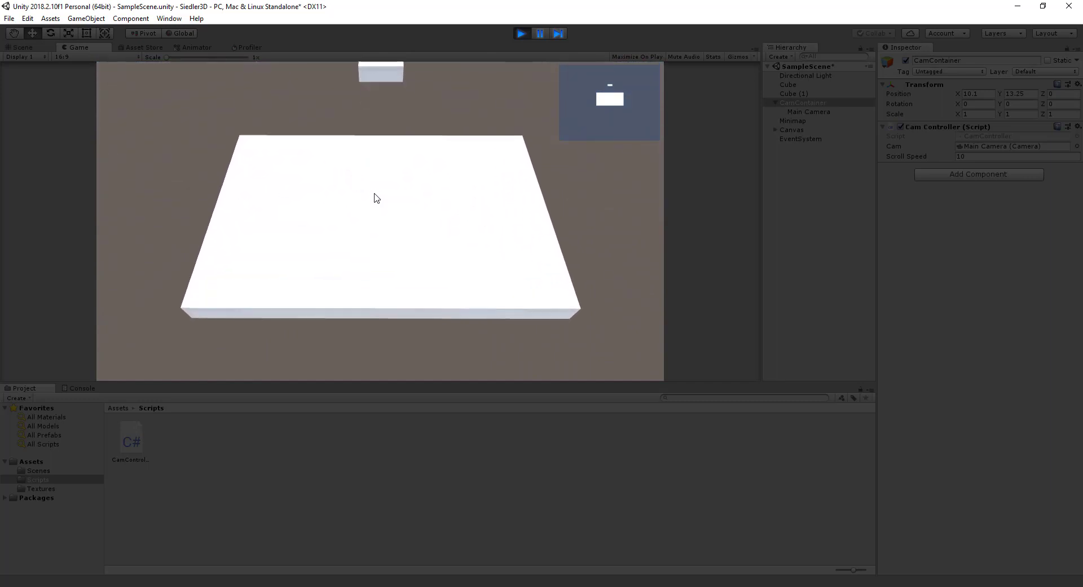
pyautogui.scroll(2, 377, 197)
pyautogui.scroll(1, 376, 198)
pyautogui.scroll(1, 377, 198)
pyautogui.scroll(1, 376, 197)
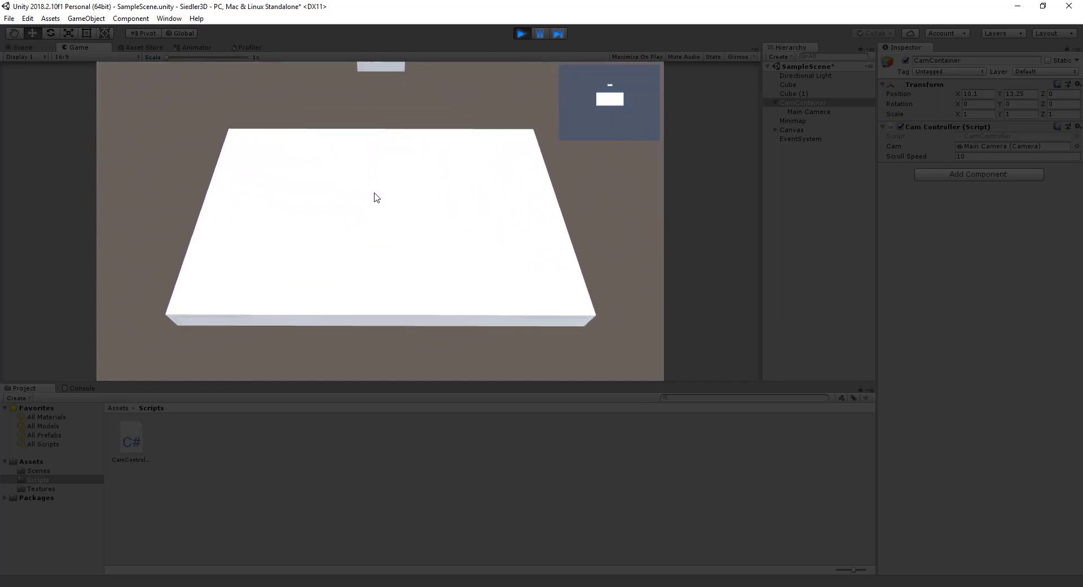
pyautogui.scroll(1, 377, 197)
pyautogui.scroll(1, 377, 197)
pyautogui.scroll(2, 376, 197)
pyautogui.scroll(1, 376, 196)
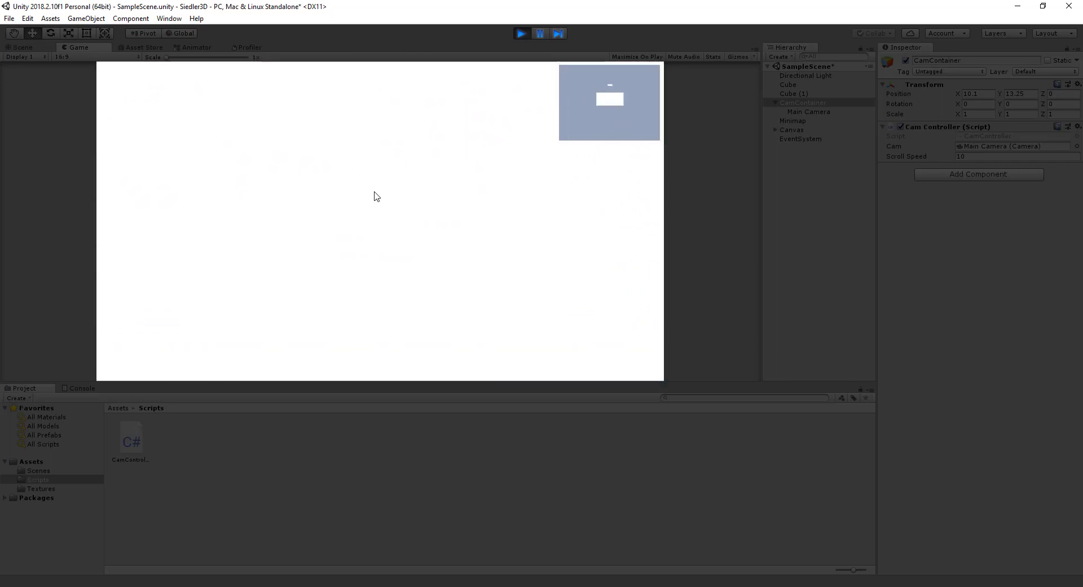
pyautogui.scroll(-1, 377, 197)
pyautogui.scroll(-2, 377, 196)
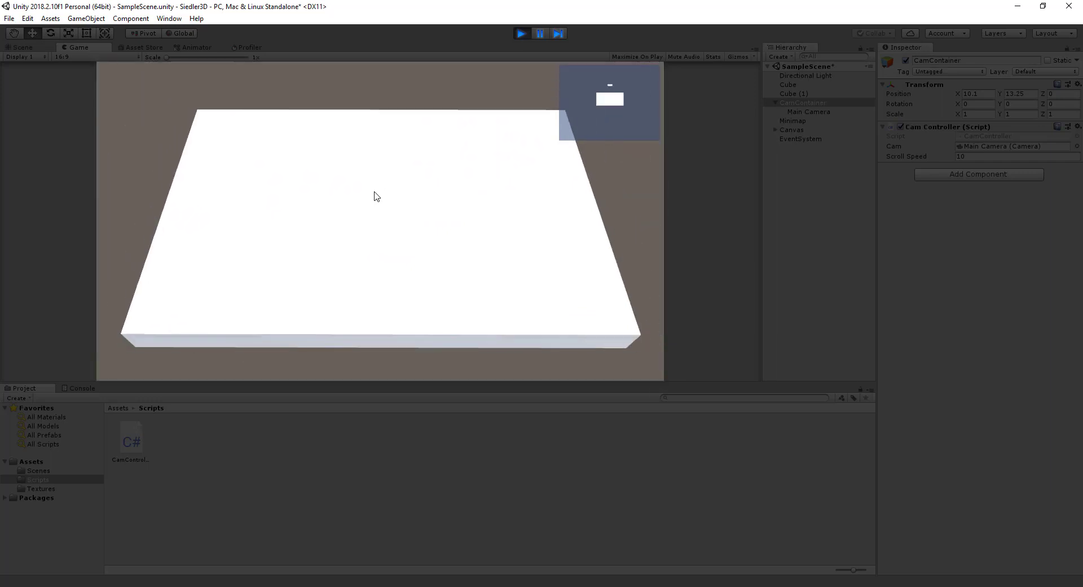
pyautogui.scroll(1, 376, 197)
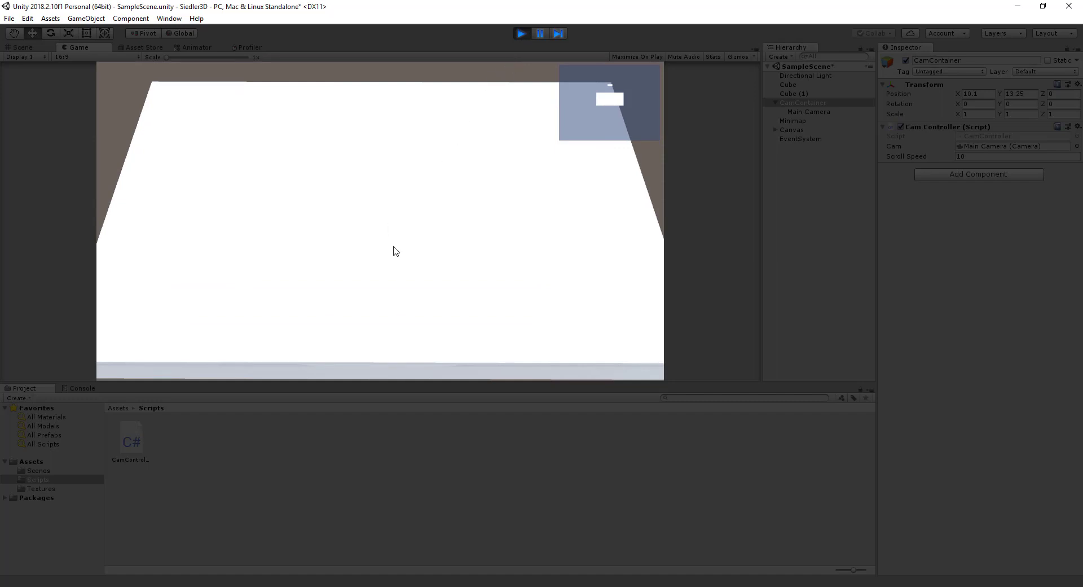
pyautogui.scroll(-2, 397, 251)
pyautogui.scroll(-2, 397, 251)
pyautogui.scroll(4, 396, 251)
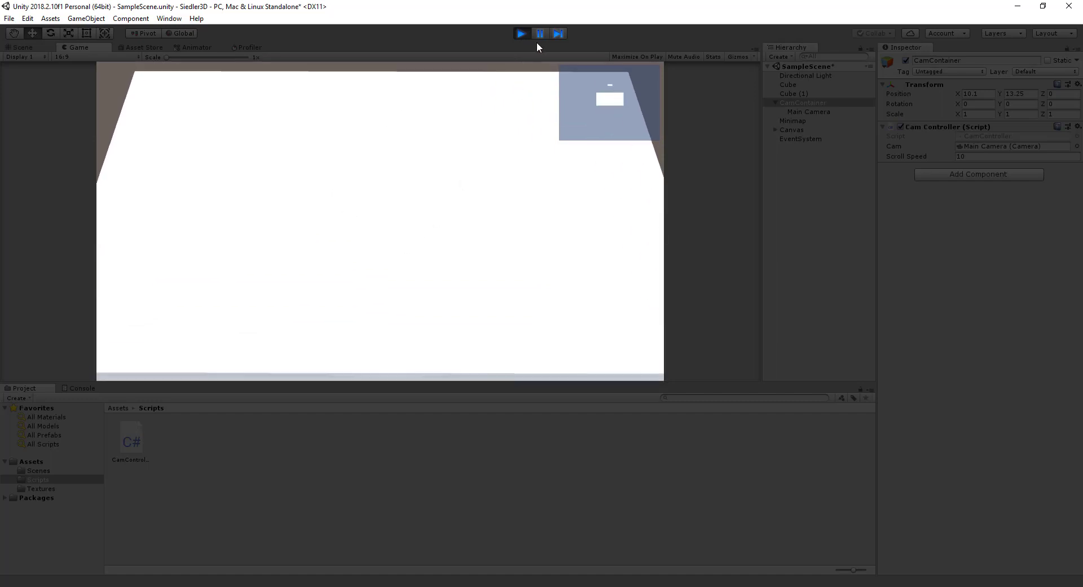
pyautogui.click(521, 34)
pyautogui.hotkey('alt', 'Tab')
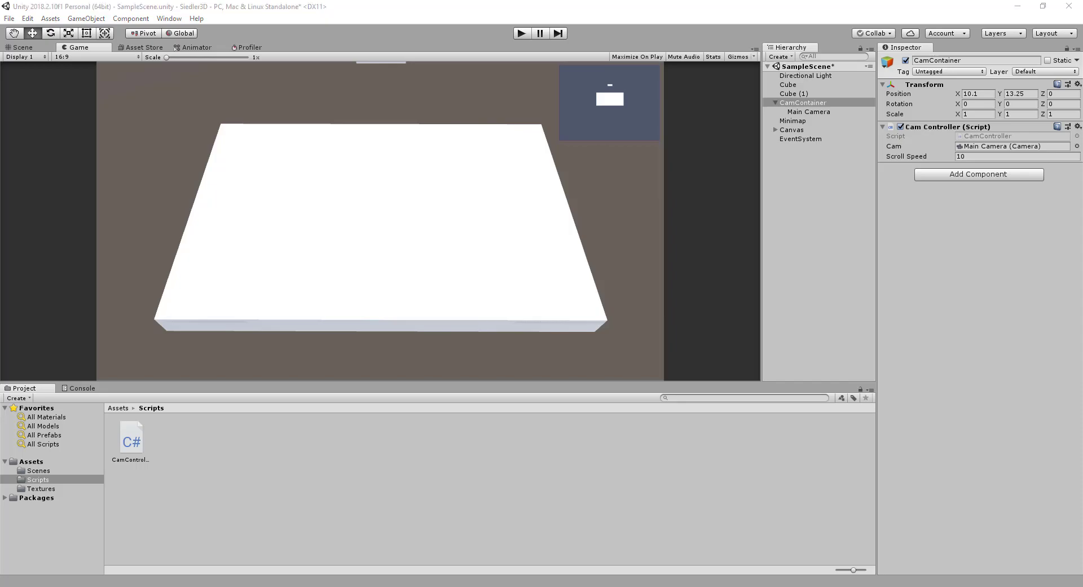
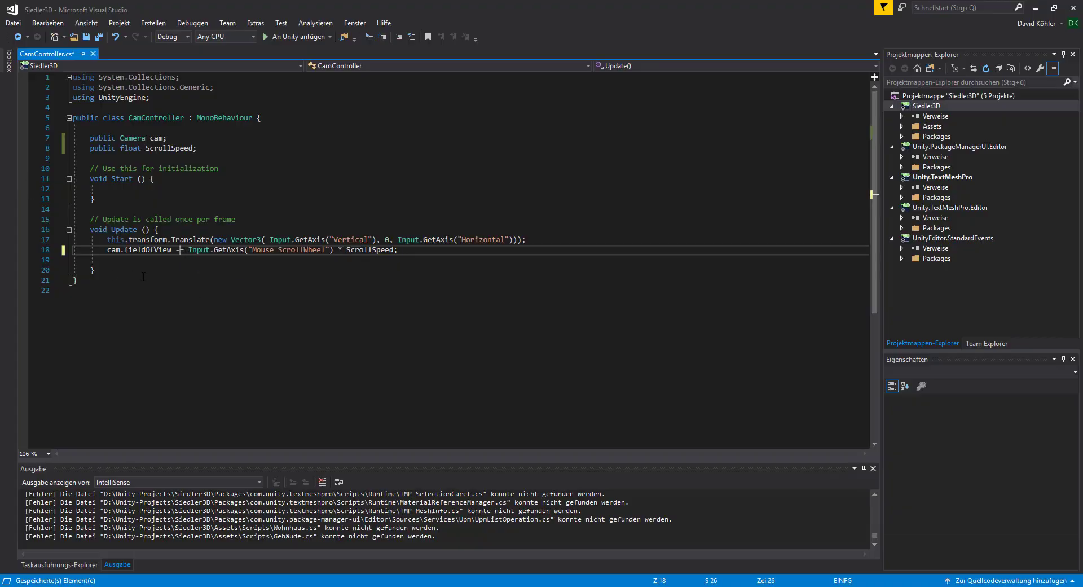
# Save CamController.cs and start play mode in Unity
pyautogui.hotkey('ctrl', 's')
pyautogui.hotkey('alt', 'Tab')
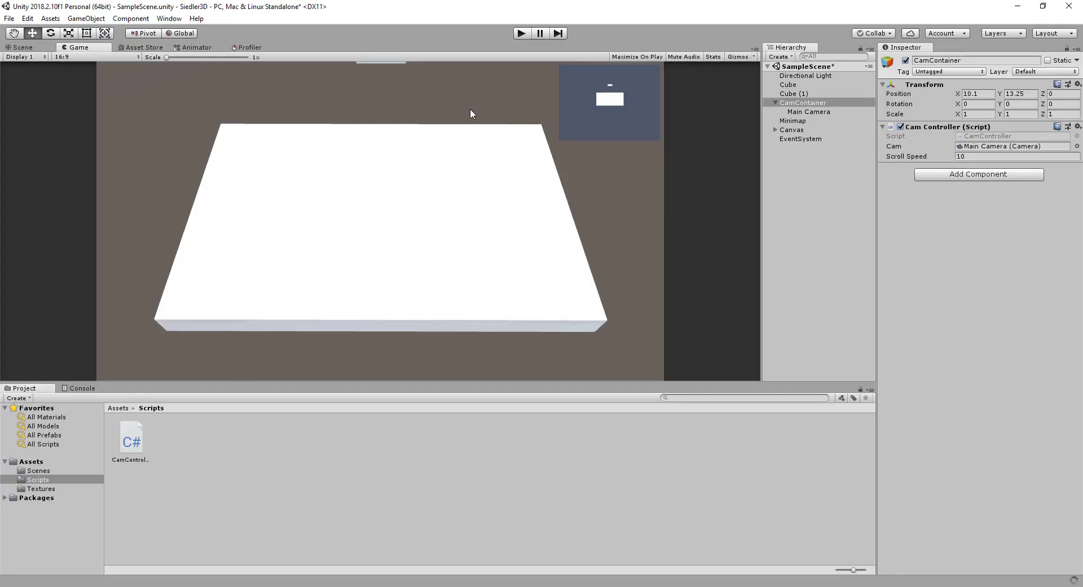
pyautogui.click(521, 34)
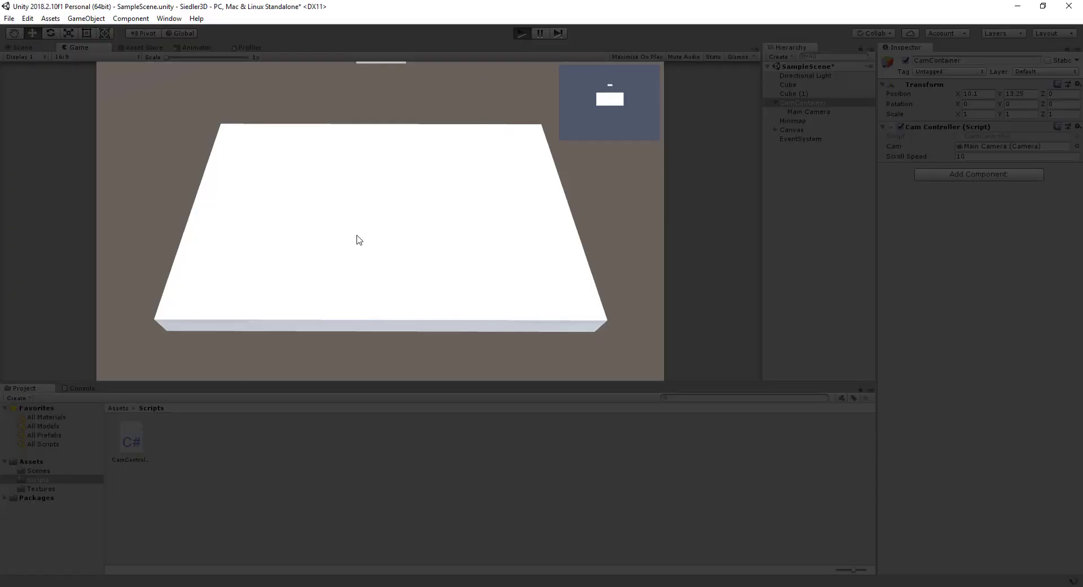
# Test the unlimited scroll-wheel zoom in and out, then stop play mode
pyautogui.scroll(2, 357, 240)
pyautogui.scroll(3, 357, 241)
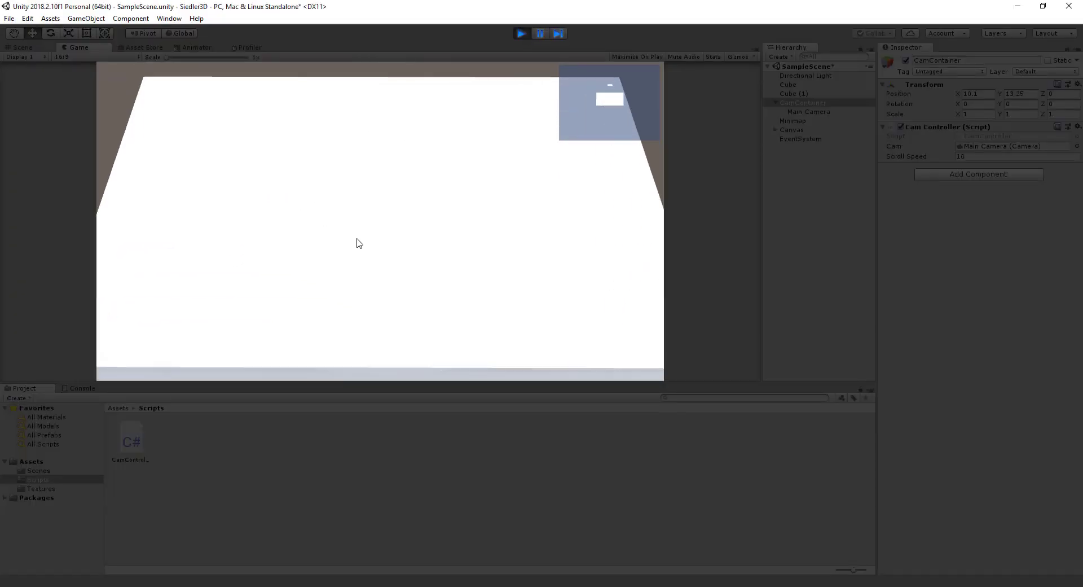
pyautogui.scroll(-2, 357, 243)
pyautogui.scroll(-2, 356, 243)
pyautogui.scroll(-2, 357, 242)
pyautogui.scroll(-1, 395, 228)
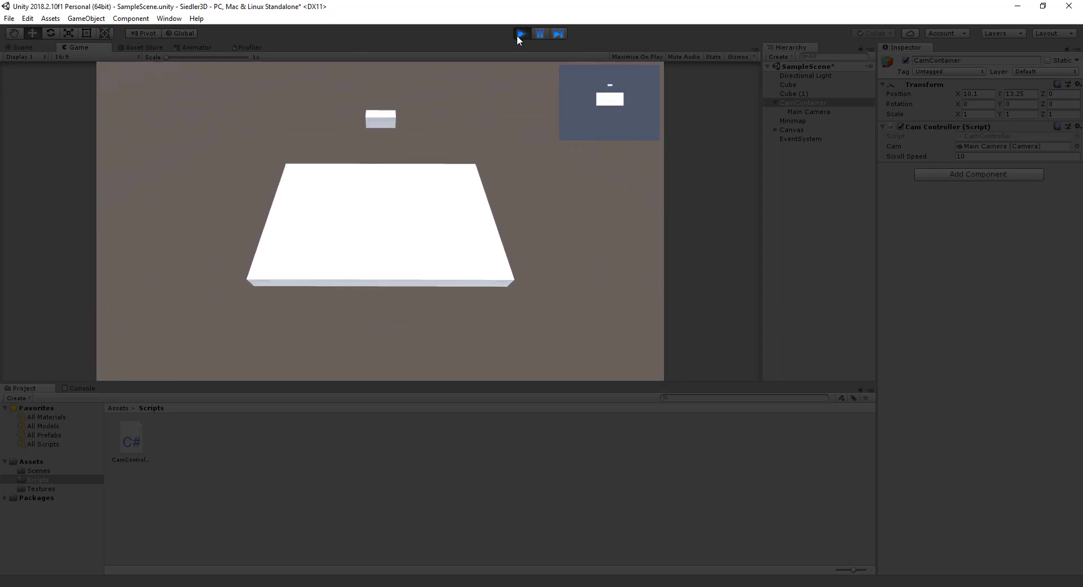
pyautogui.click(518, 34)
pyautogui.hotkey('alt', 'Tab')
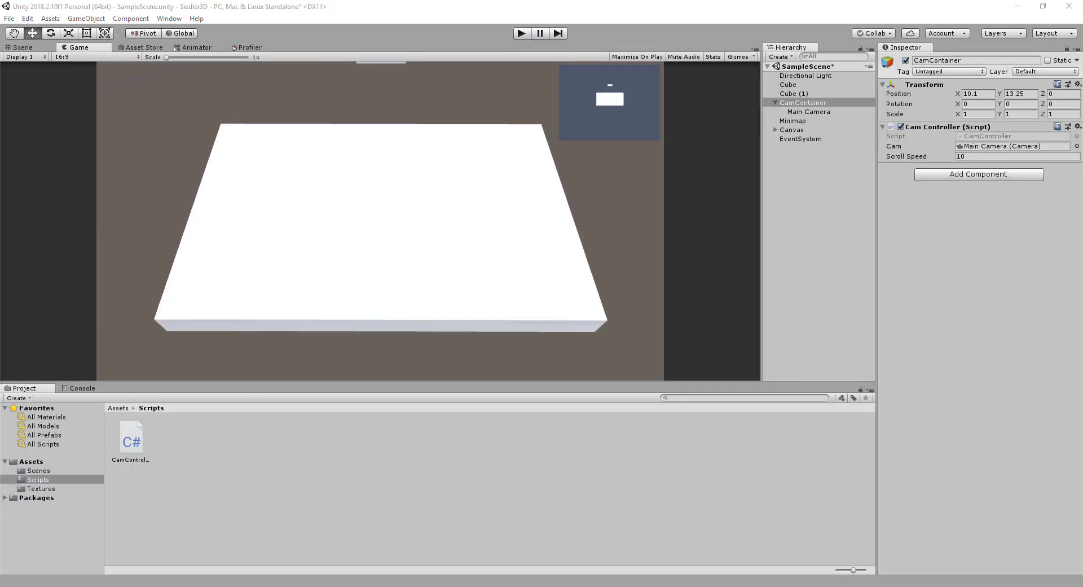
# On line 19, write cam.fieldOfView = Mathf.Clamp(cam.fieldOfView with IntelliSense completions
pyautogui.click(134, 259)
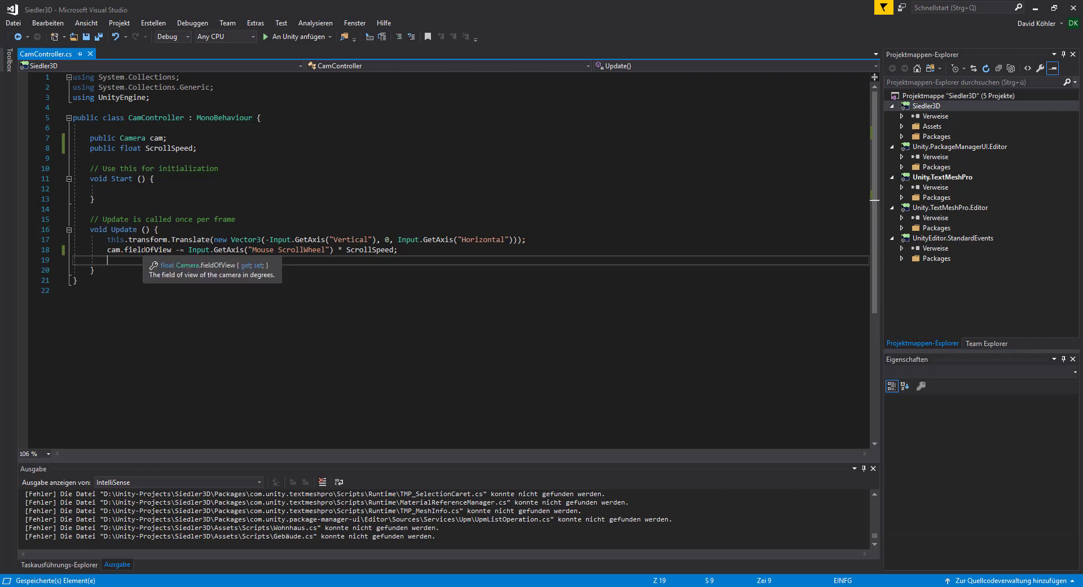
pyautogui.write('cam.fi')
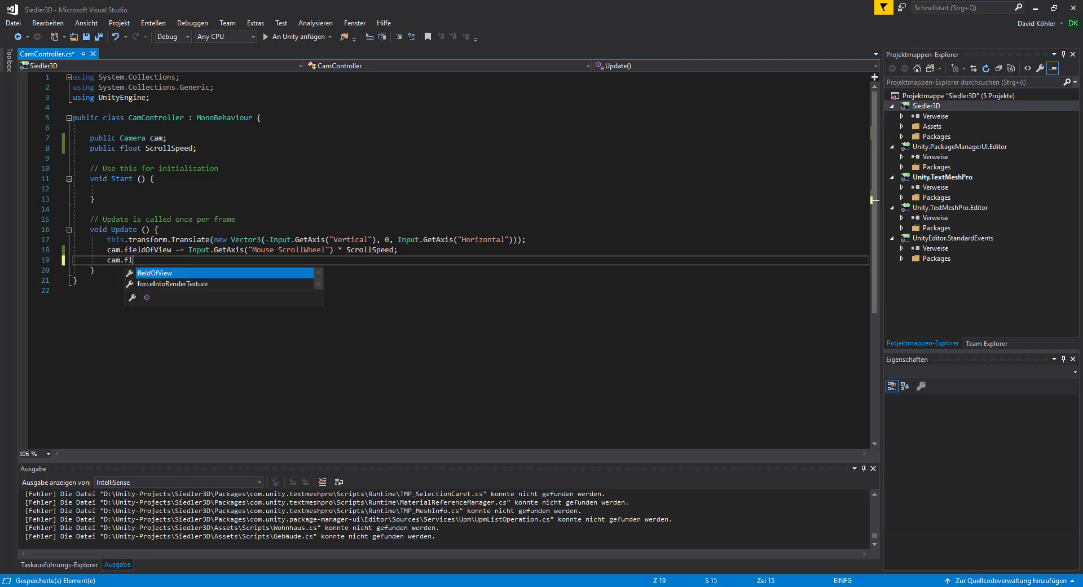
pyautogui.press('Tab')
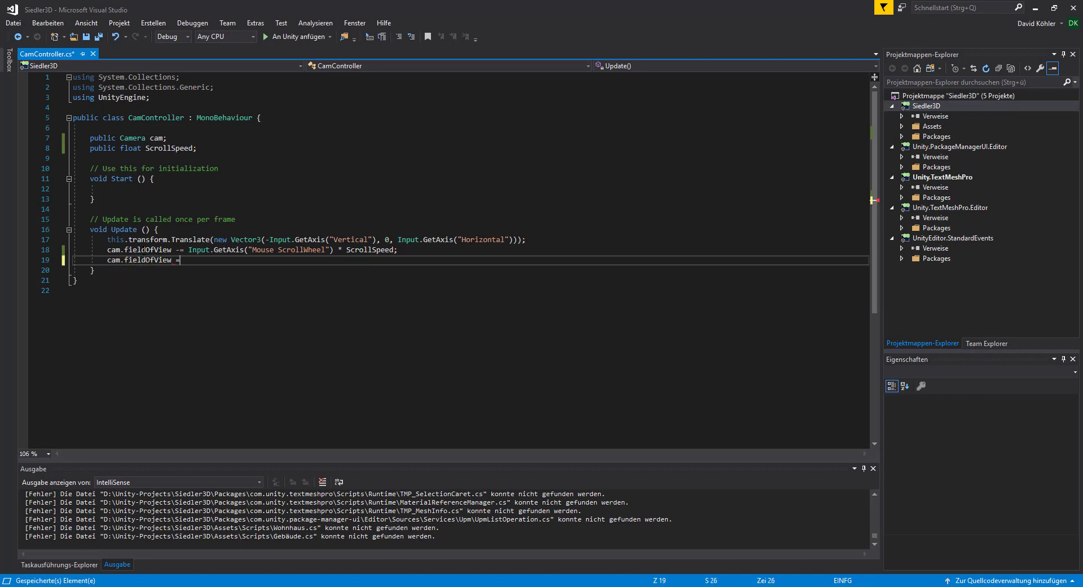
pyautogui.write(' Math')
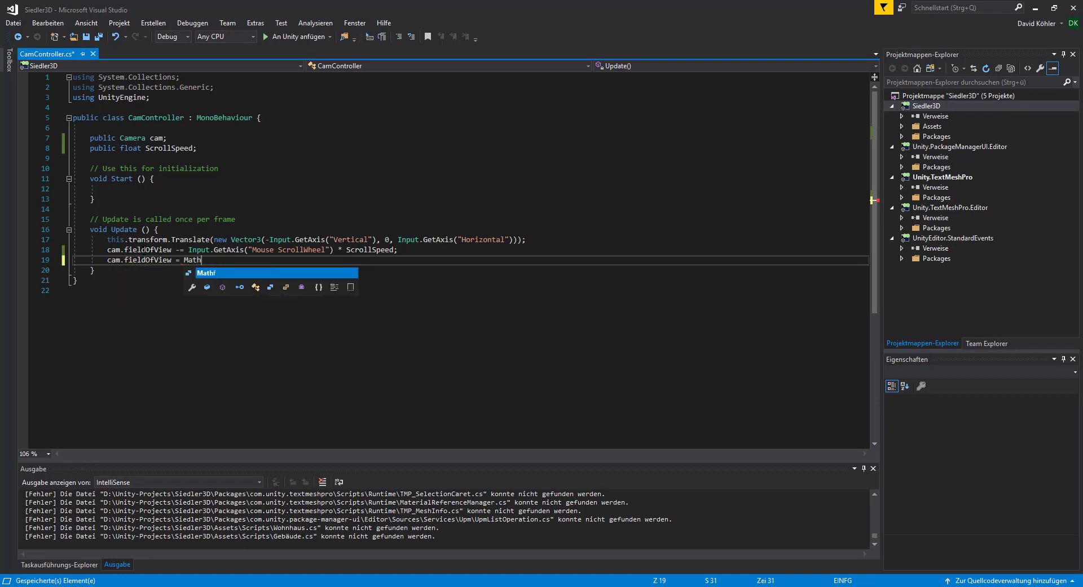
pyautogui.write('f')
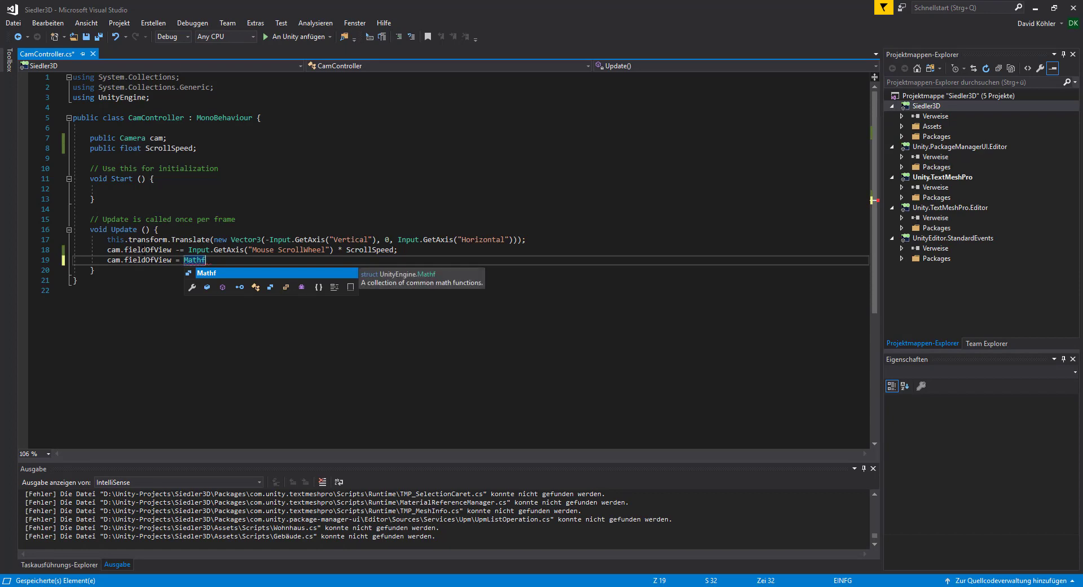
pyautogui.write('.')
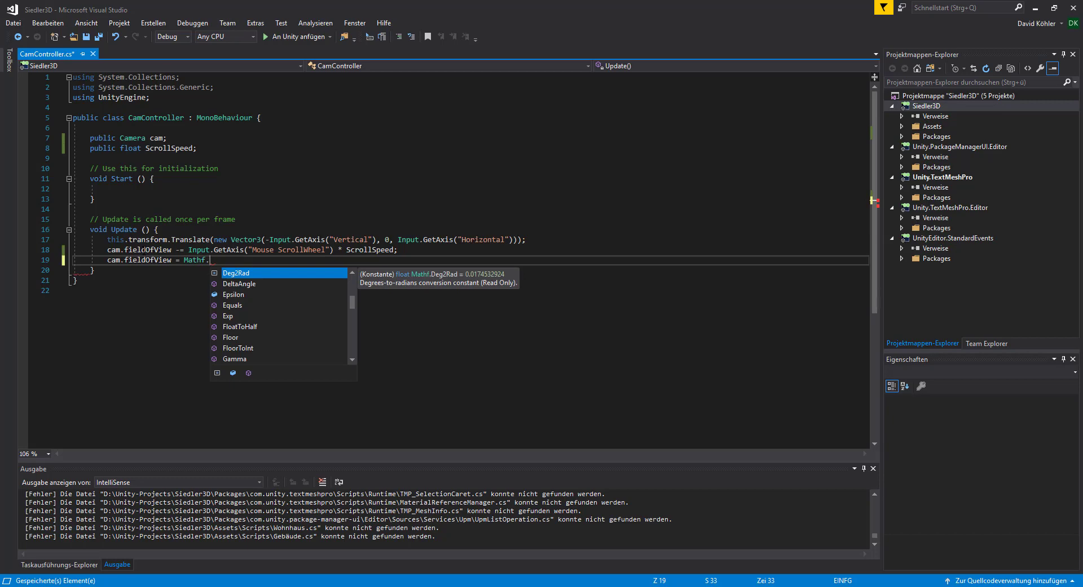
pyautogui.write('Cl')
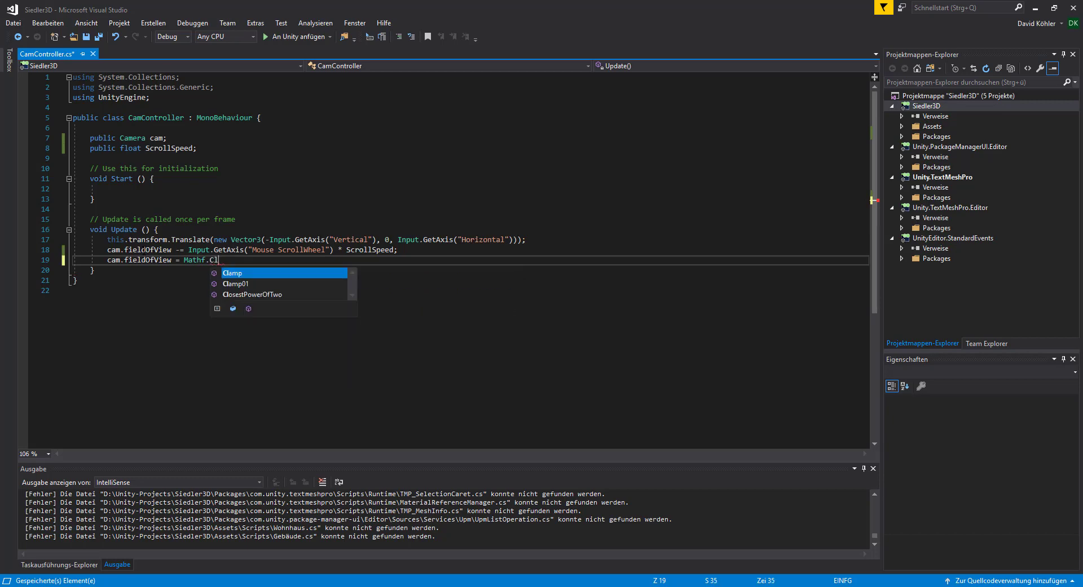
pyautogui.press('Tab')
pyautogui.write('(')
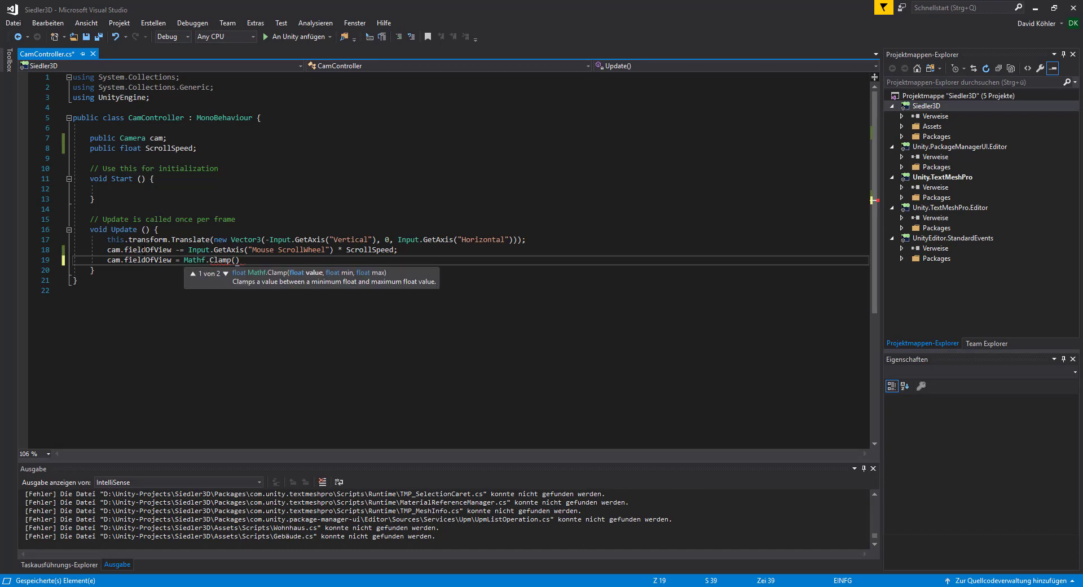
pyautogui.write('c')
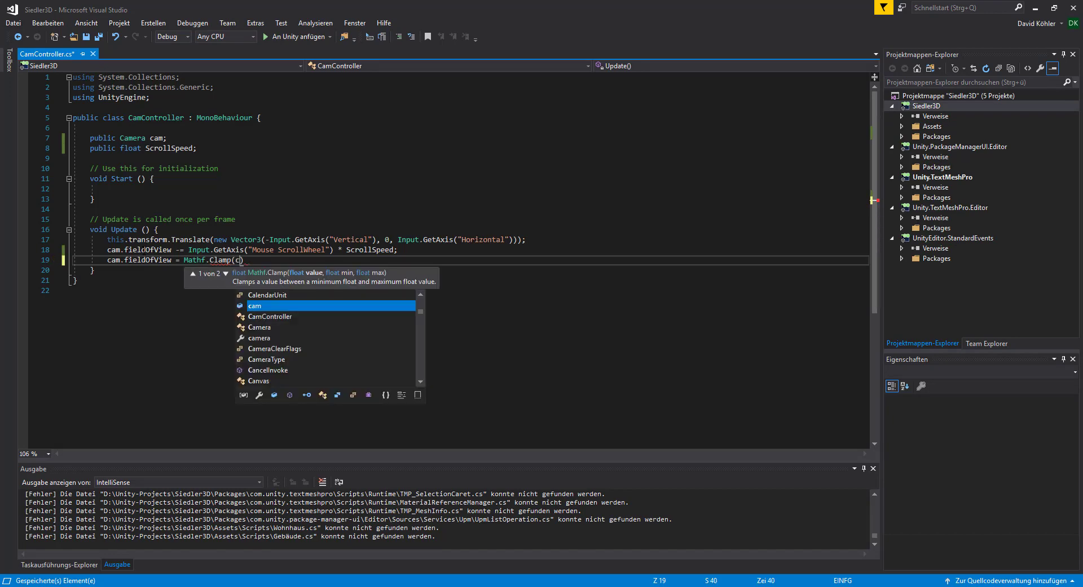
pyautogui.press('Tab')
pyautogui.write('.f')
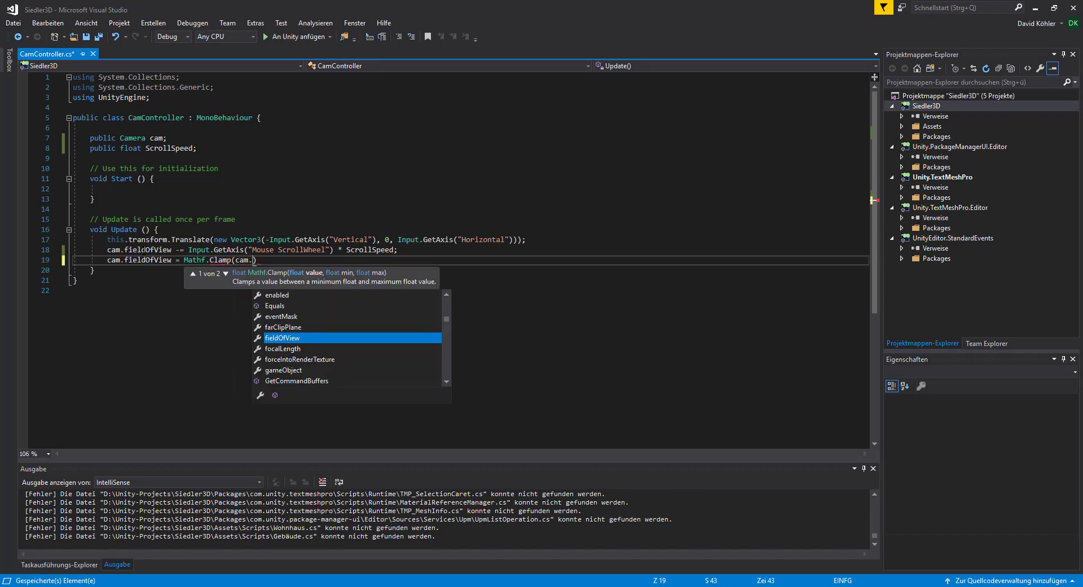
pyautogui.press('Tab')
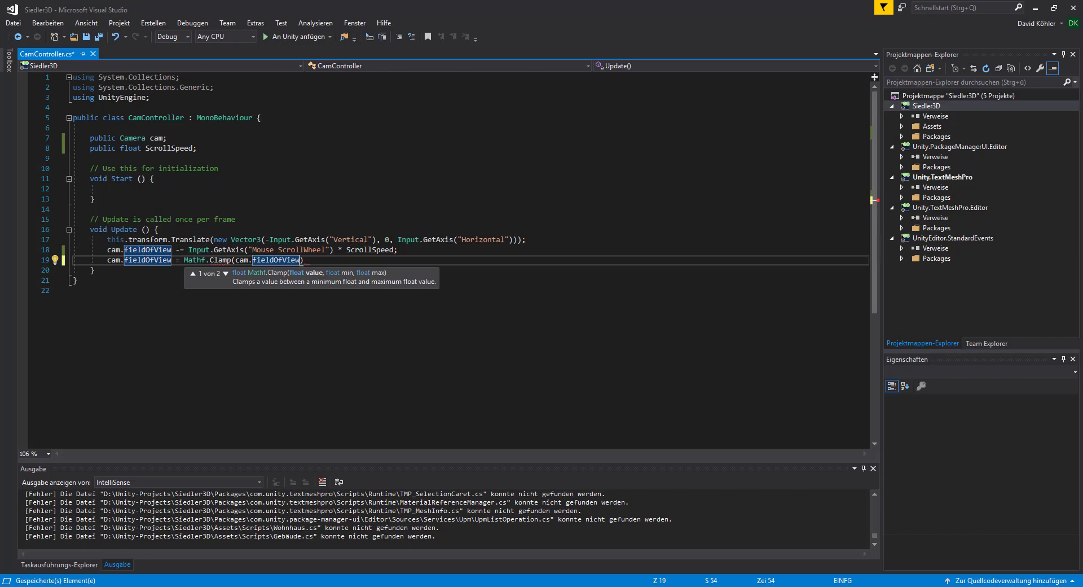
# Complete the Clamp call with limits 25 and 100, and save the script
pyautogui.click(222, 260)
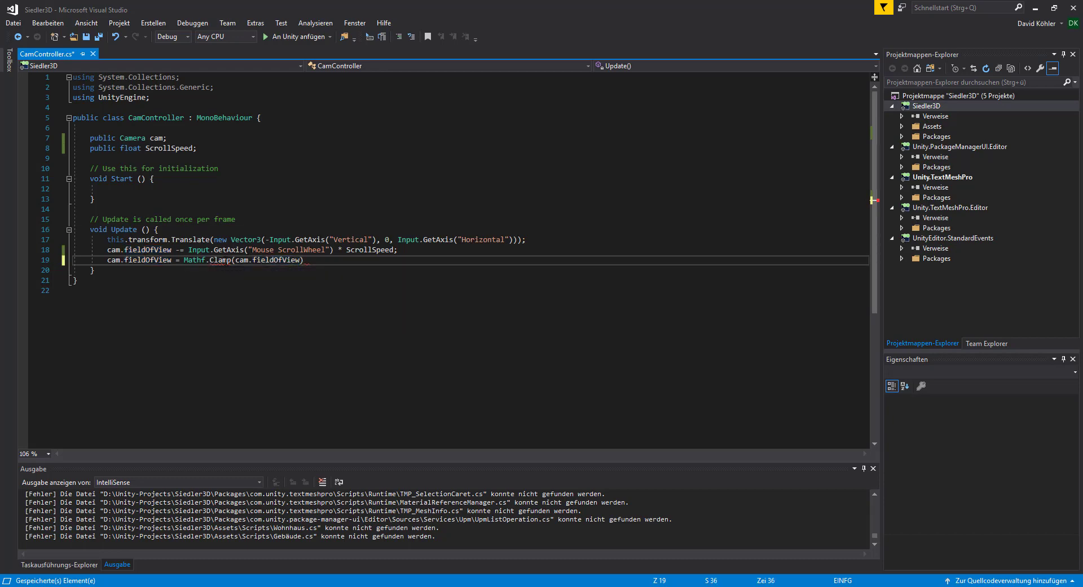
pyautogui.click(300, 259)
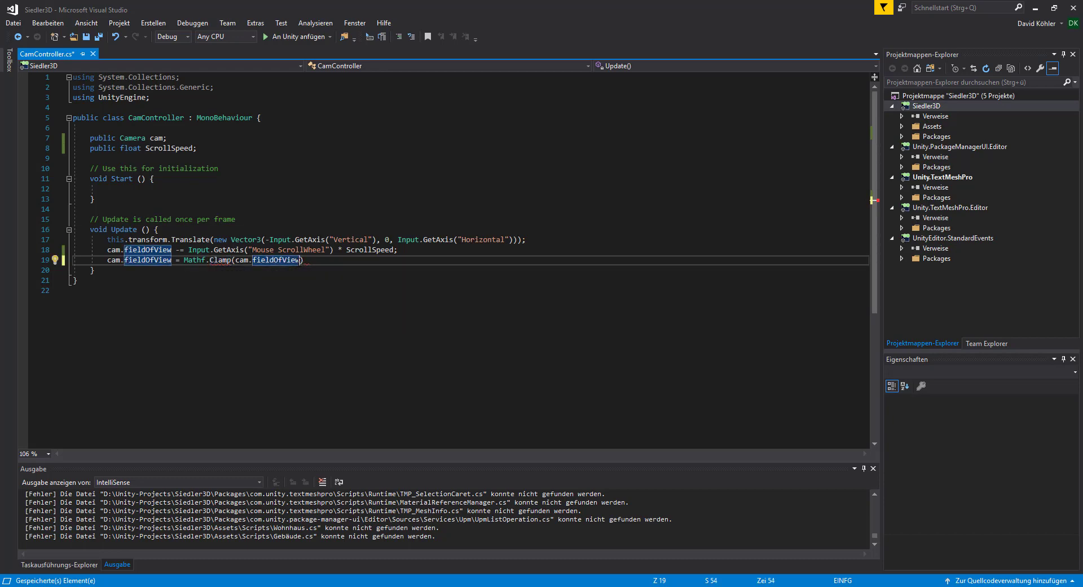
pyautogui.write(', ')
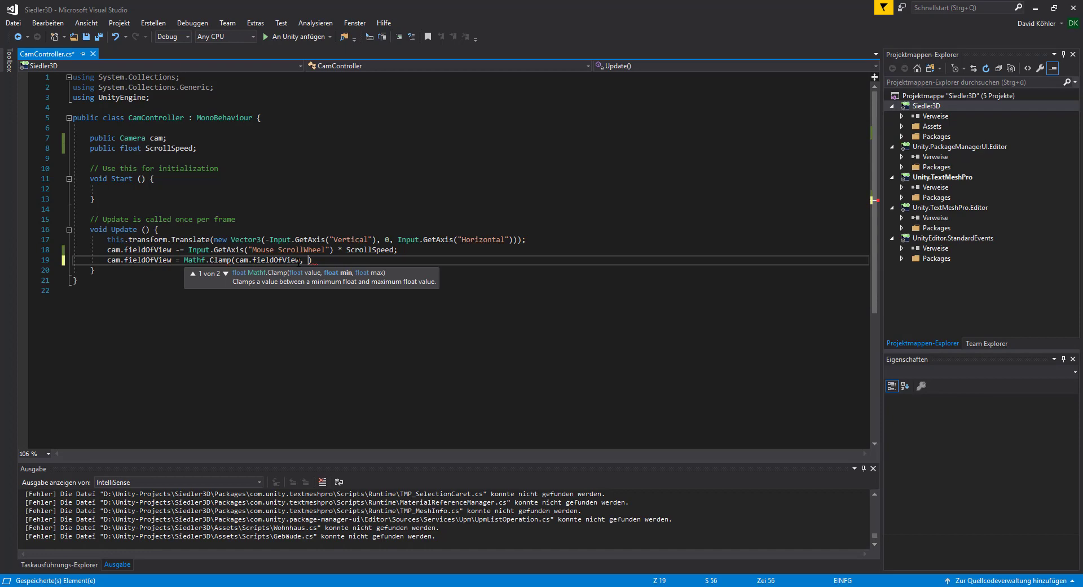
pyautogui.write('25, ')
pyautogui.write('100);')
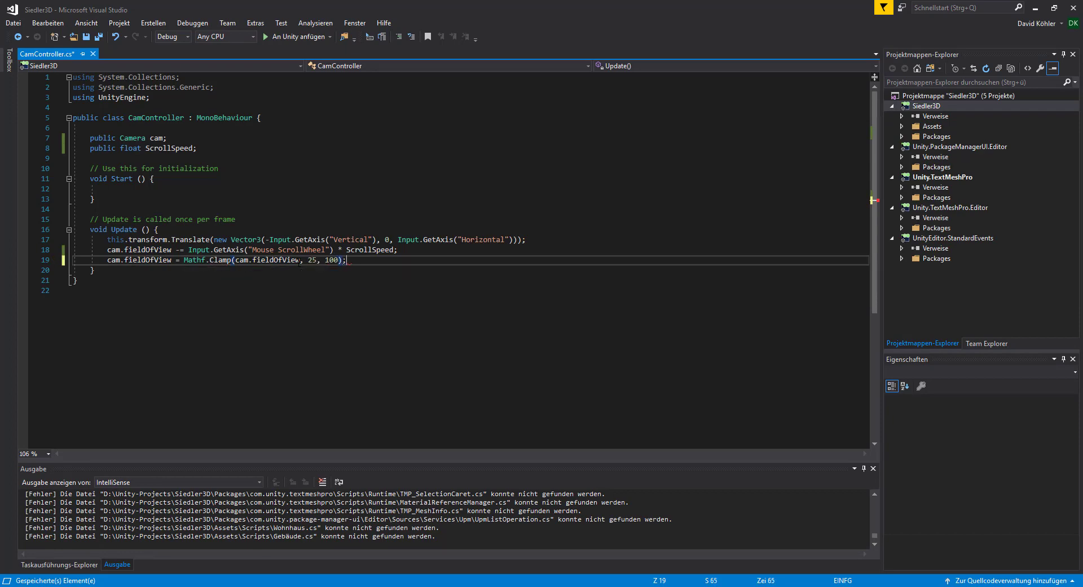
pyautogui.hotkey('ctrl', 's')
pyautogui.hotkey('alt', 'Tab')
pyautogui.click(522, 34)
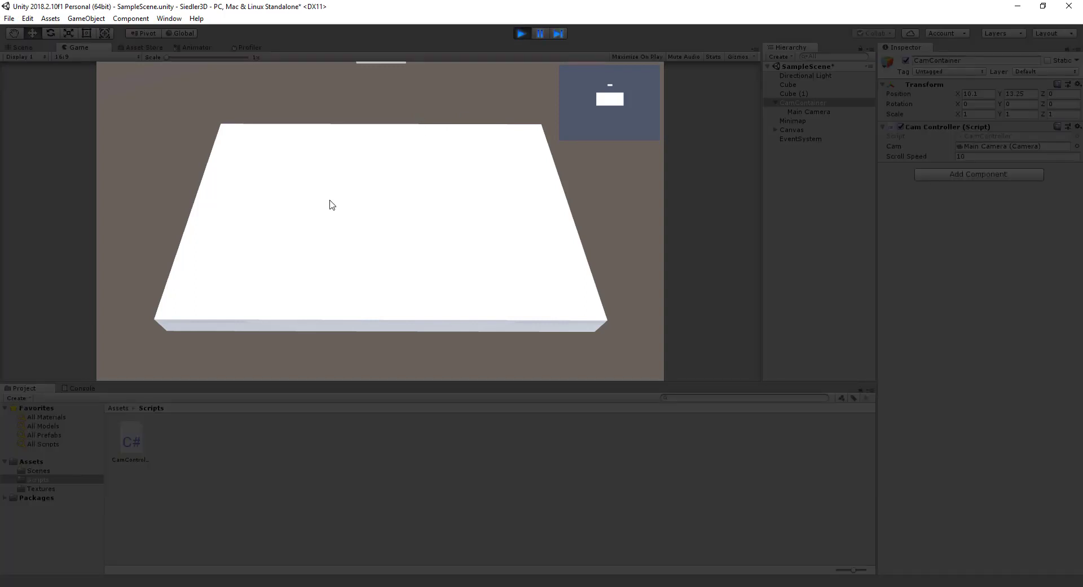
pyautogui.scroll(3, 332, 204)
pyautogui.scroll(3, 332, 205)
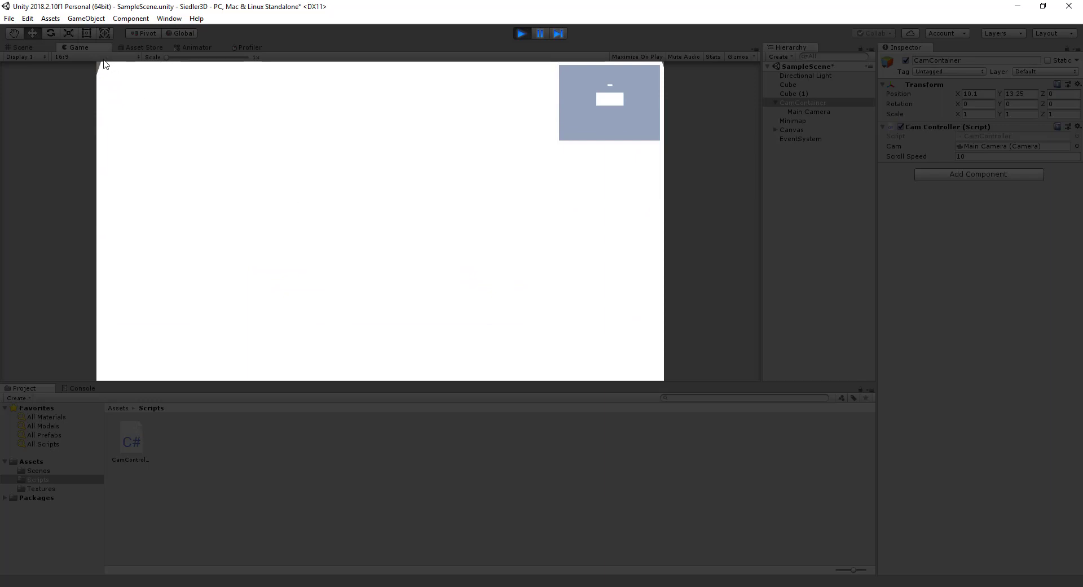
pyautogui.scroll(-2, 350, 241)
pyautogui.scroll(-2, 350, 242)
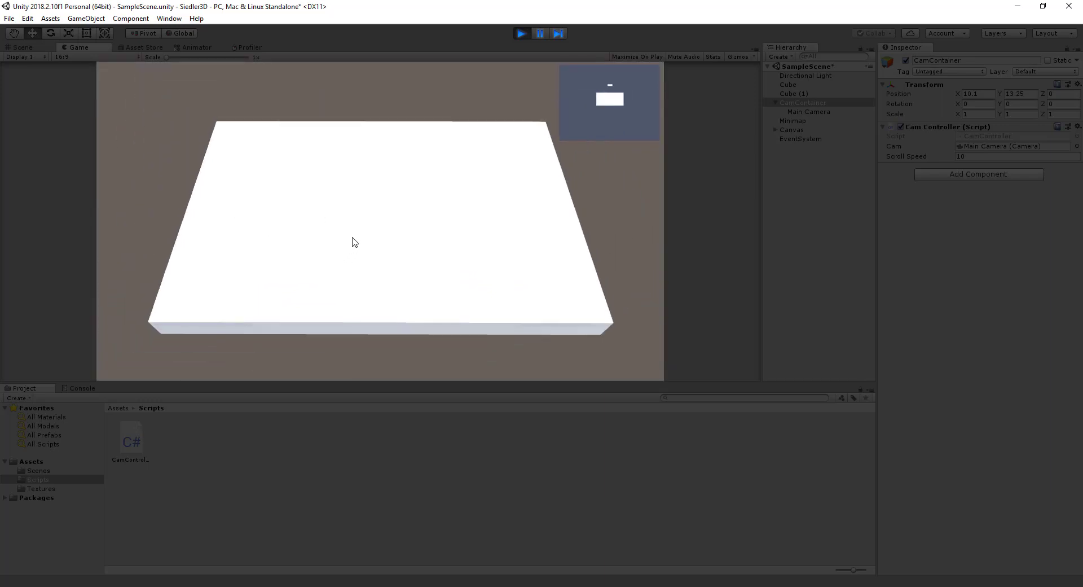
pyautogui.scroll(-2, 358, 240)
pyautogui.scroll(-2, 359, 240)
pyautogui.scroll(-2, 360, 240)
pyautogui.scroll(-2, 359, 240)
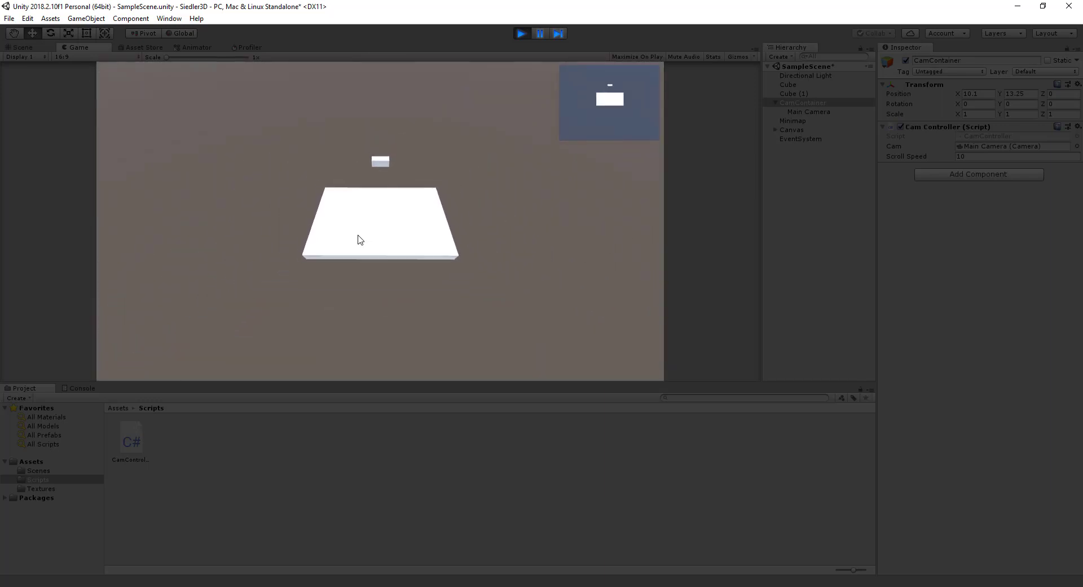
pyautogui.scroll(-1, 360, 239)
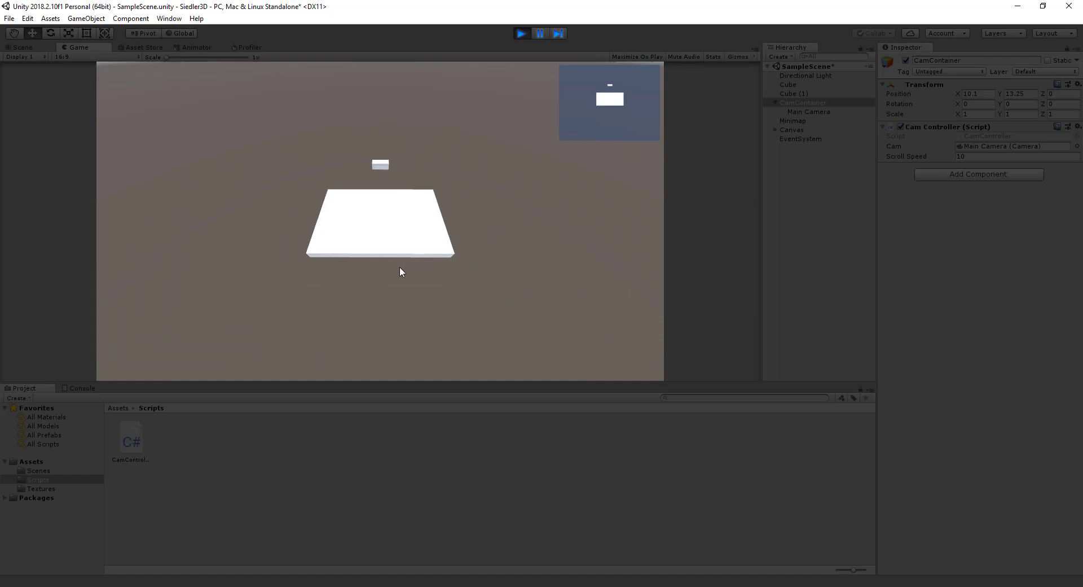
pyautogui.scroll(1, 402, 269)
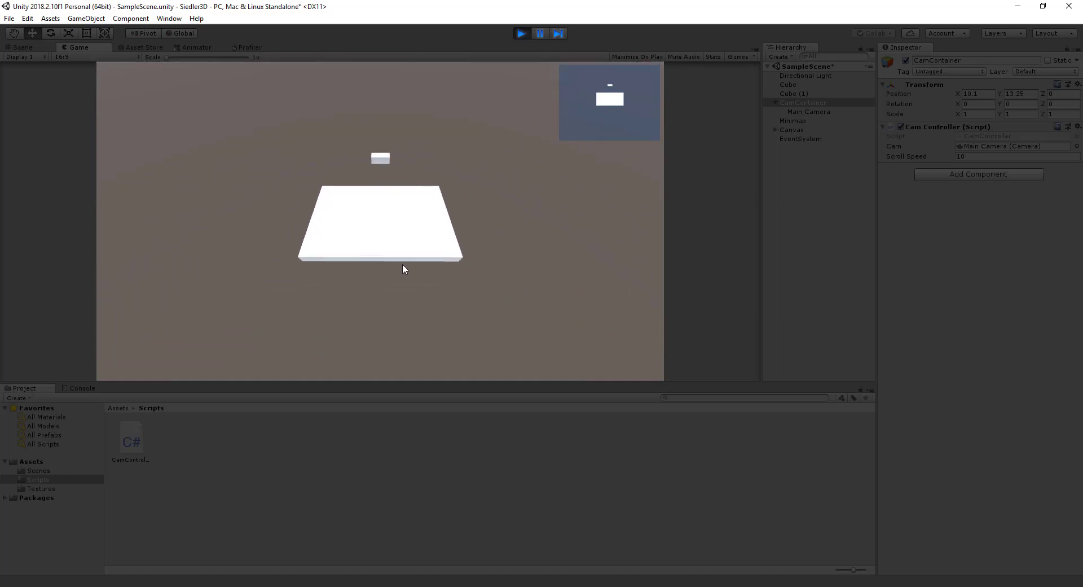
pyautogui.scroll(2, 403, 269)
pyautogui.scroll(2, 403, 269)
pyautogui.scroll(1, 404, 268)
pyautogui.scroll(1, 404, 267)
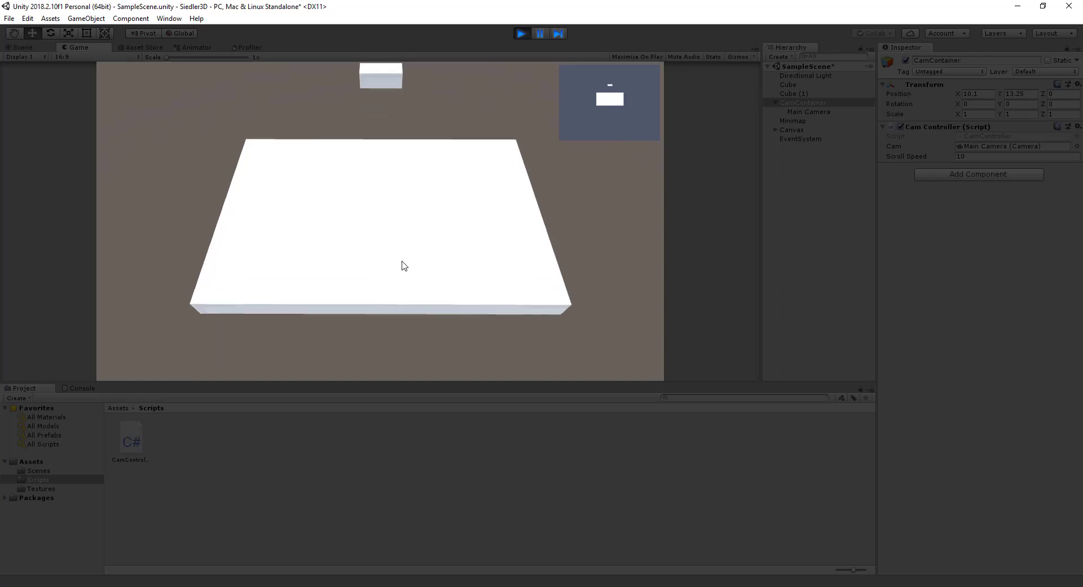
pyautogui.scroll(2, 404, 266)
pyautogui.scroll(2, 403, 264)
pyautogui.scroll(-2, 404, 265)
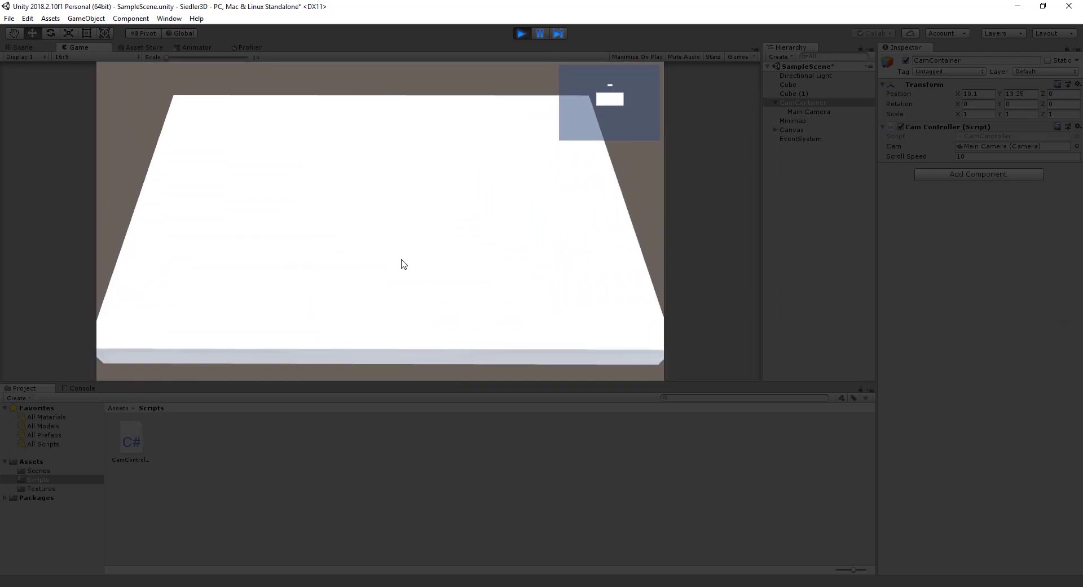
pyautogui.scroll(-2, 403, 265)
pyautogui.scroll(-1, 403, 265)
pyautogui.scroll(-2, 401, 262)
pyautogui.scroll(-1, 401, 262)
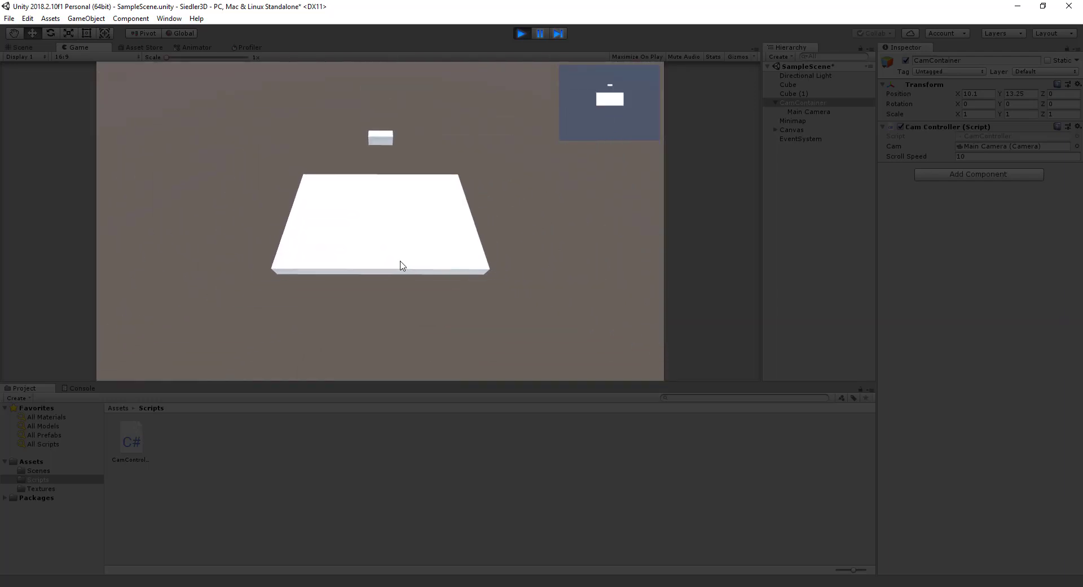
pyautogui.scroll(-1, 401, 261)
pyautogui.scroll(-1, 401, 261)
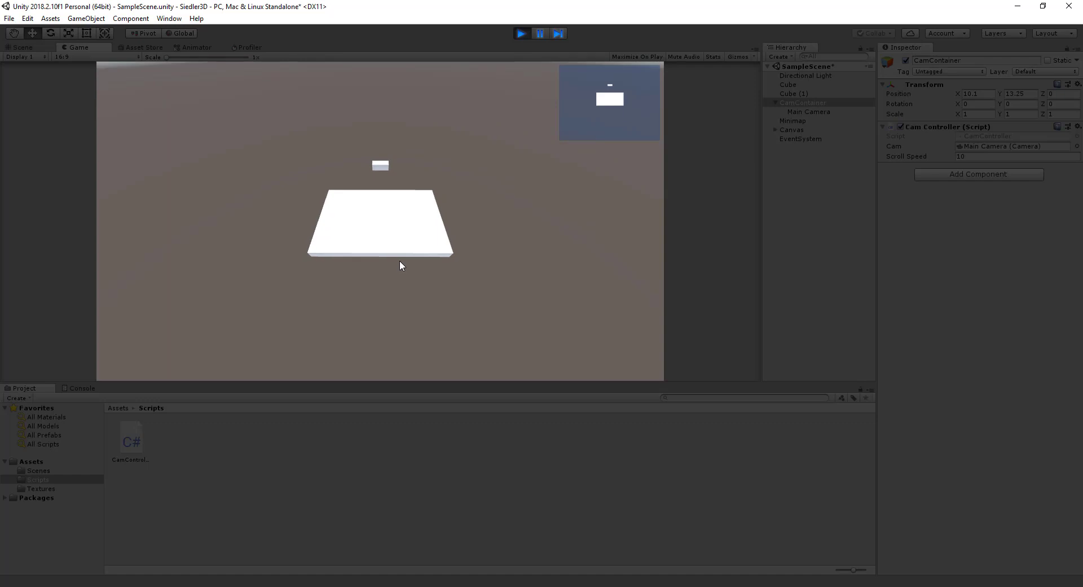
pyautogui.click(522, 34)
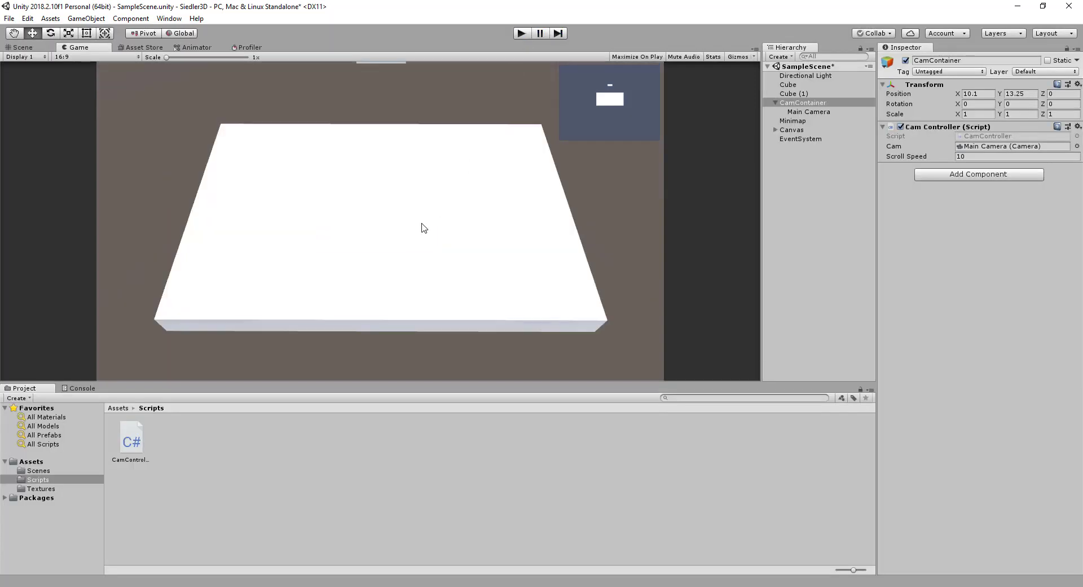